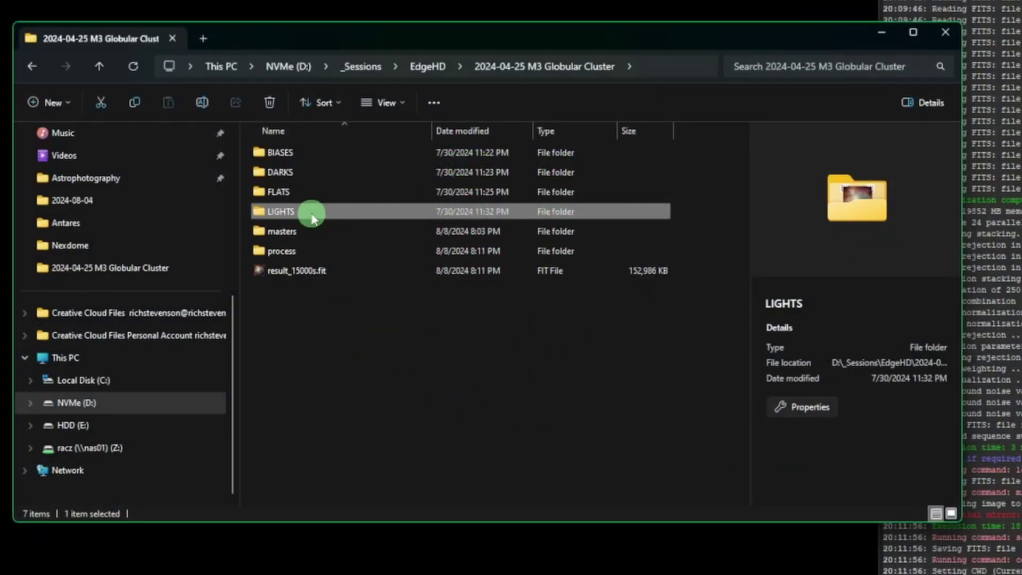
Browse the LIGHTS folder to preview a sub-exposure, then return to the M3 session folder.
double_click(312, 213)
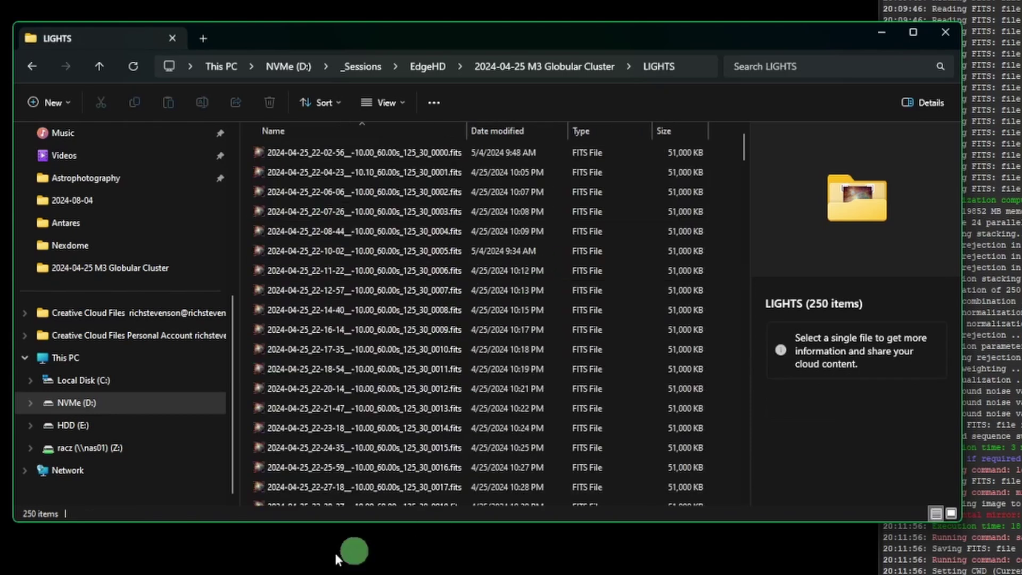
click(401, 308)
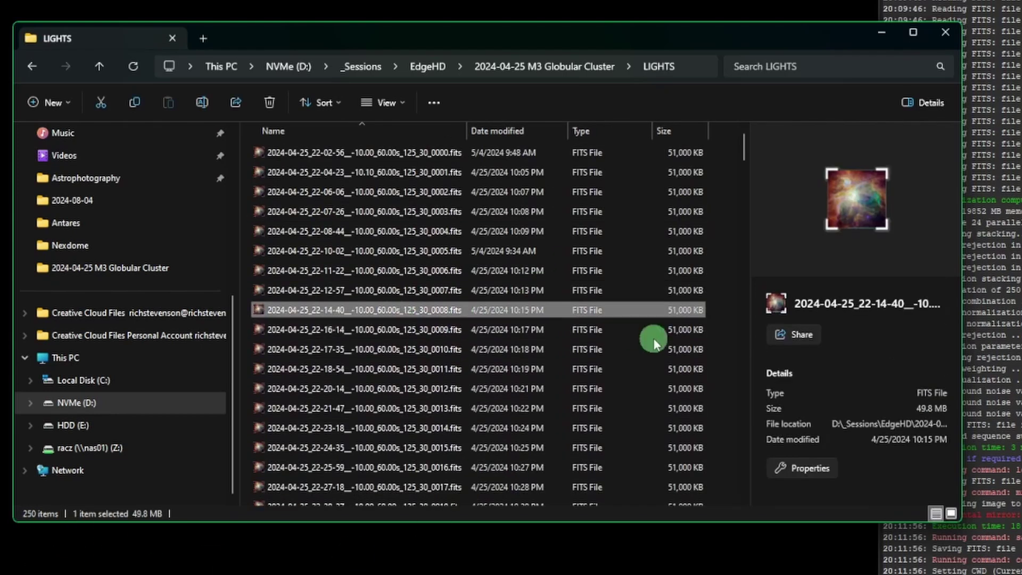
key(alt+Up)
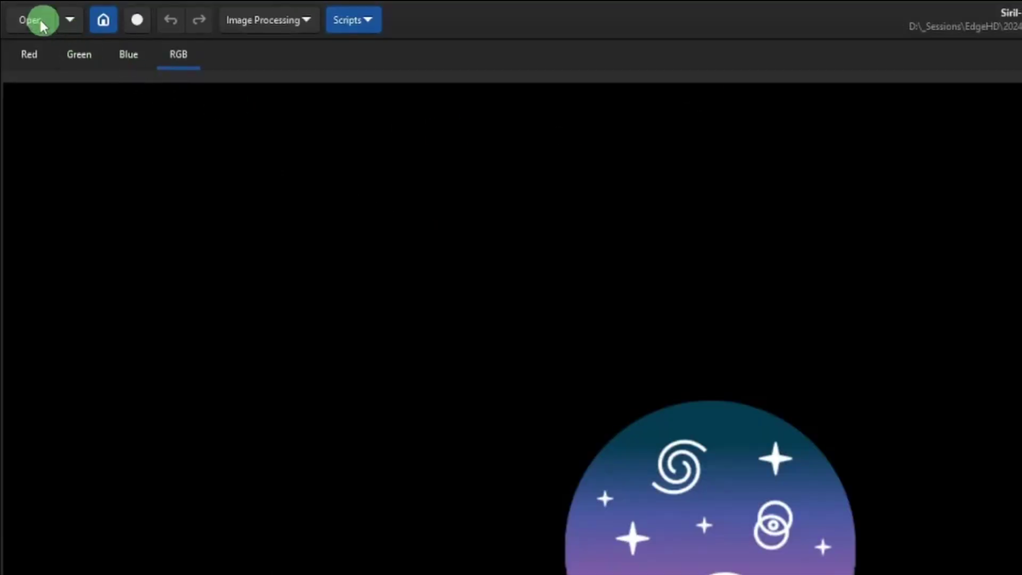
Load the stacked result_15000s.fit and display it with AutoStretch.
click(41, 21)
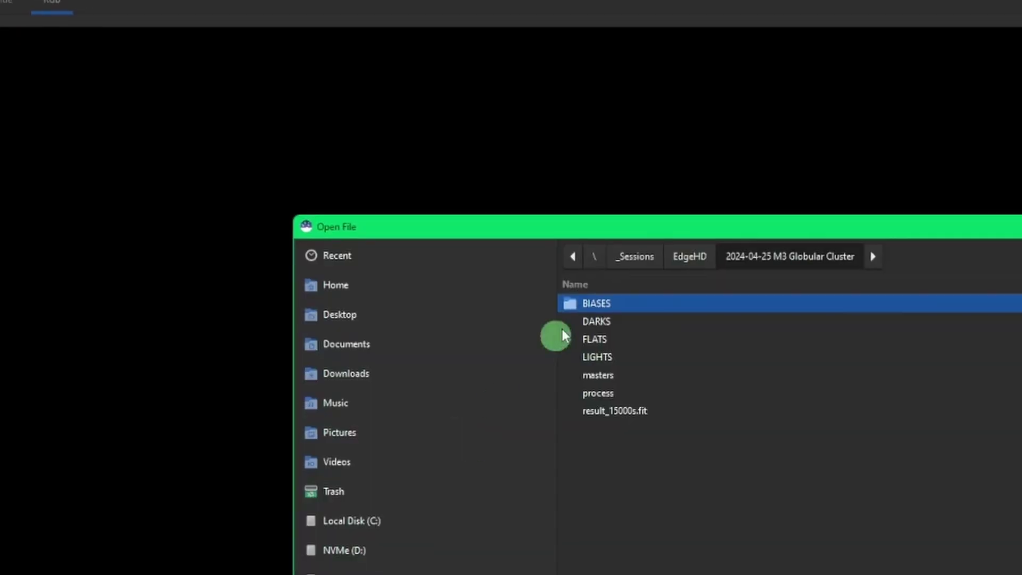
double_click(360, 282)
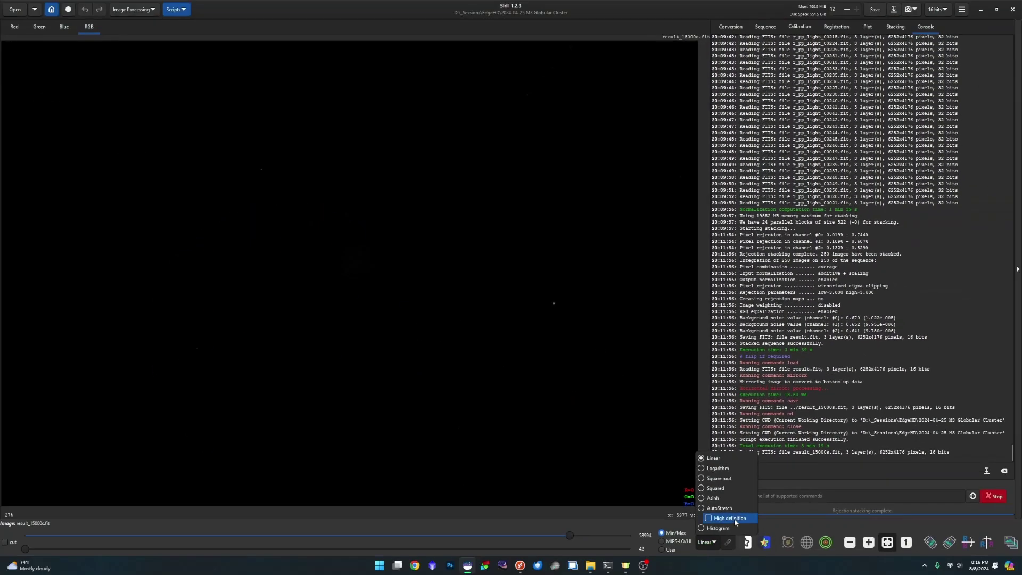
click(726, 512)
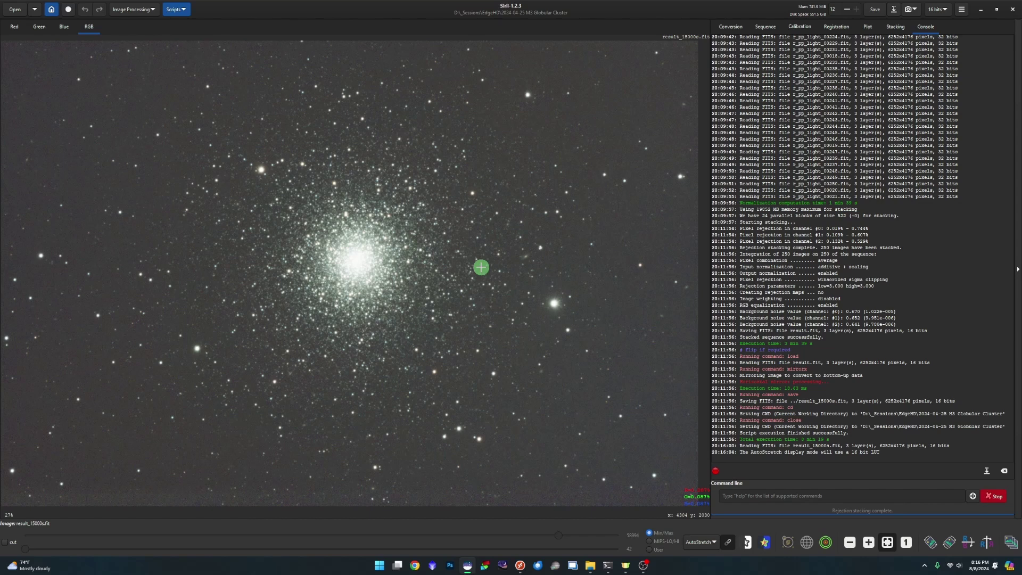
click(715, 543)
Reveal the edges with Histogram view, crop to 5656×3776, and return to AutoStretch.
click(708, 529)
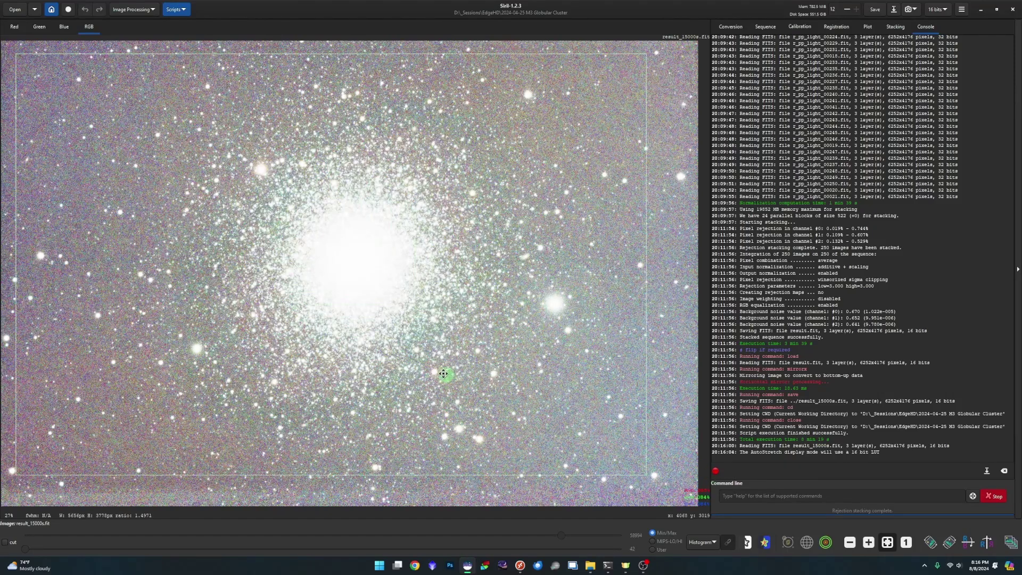
drag(434, 369, 461, 372)
right_click(491, 314)
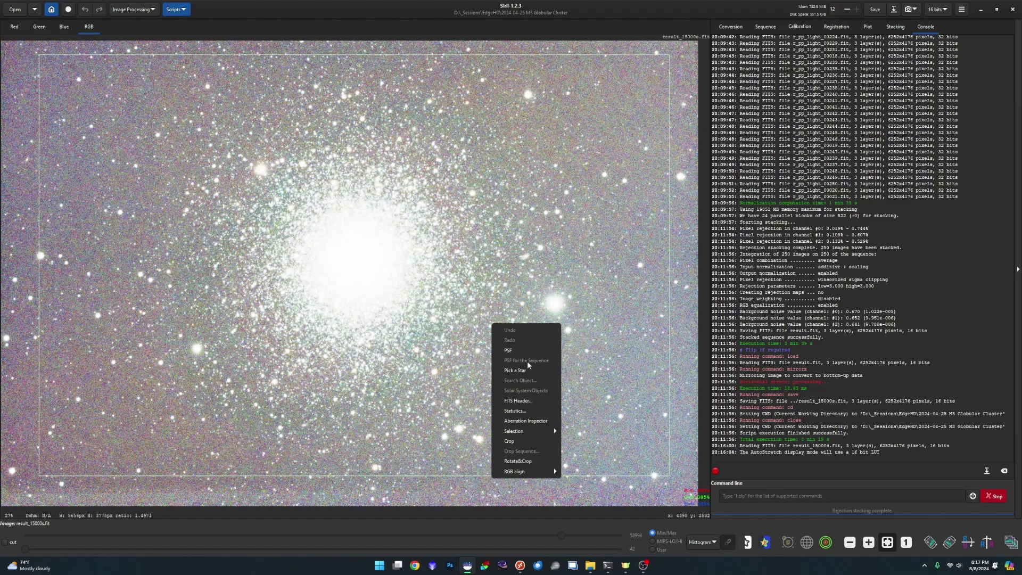
click(522, 442)
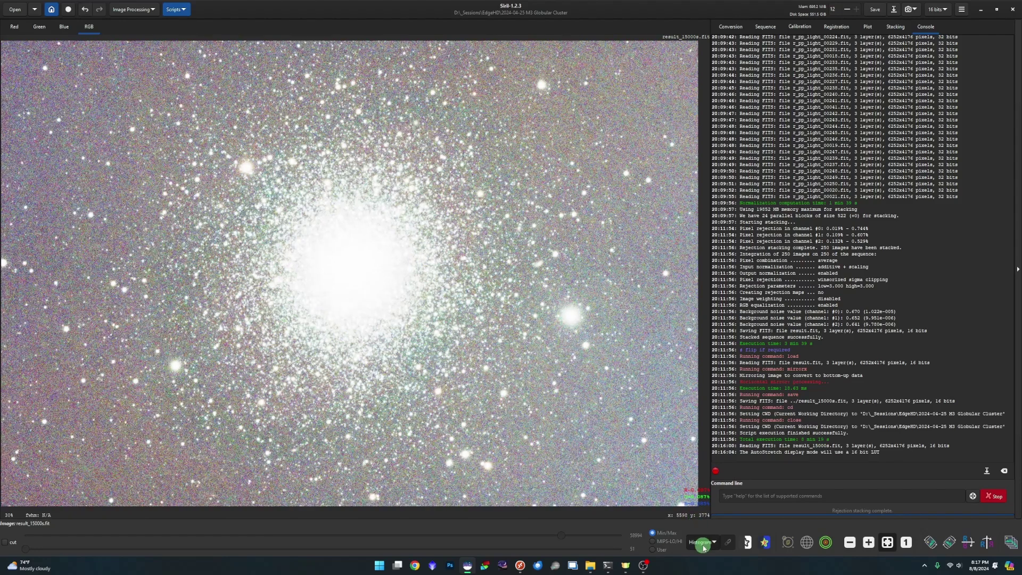
click(702, 542)
click(703, 508)
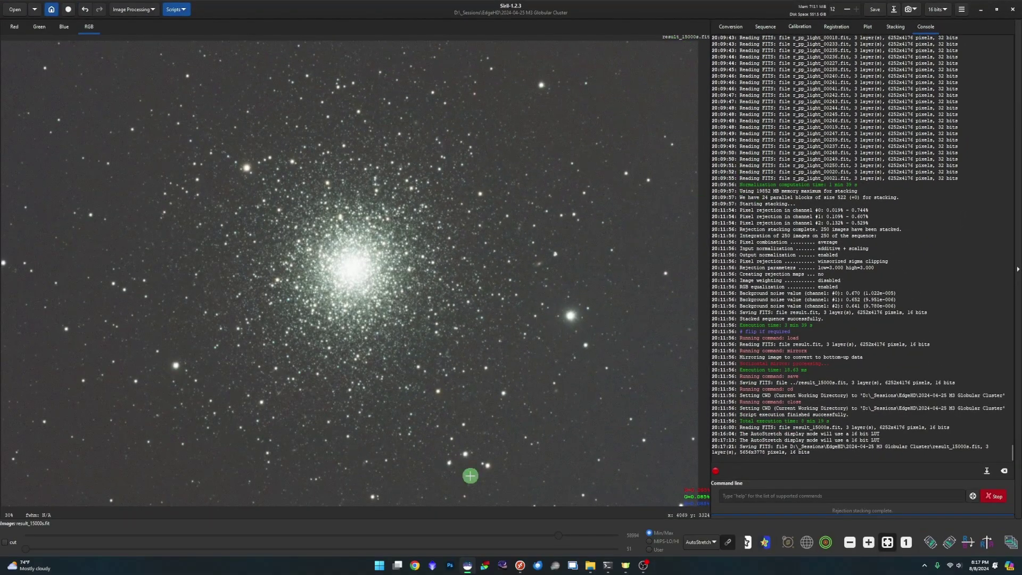
Launch GraXpert, load result_15000s.fit and run AI background extraction at smoothing 1.0.
click(380, 565)
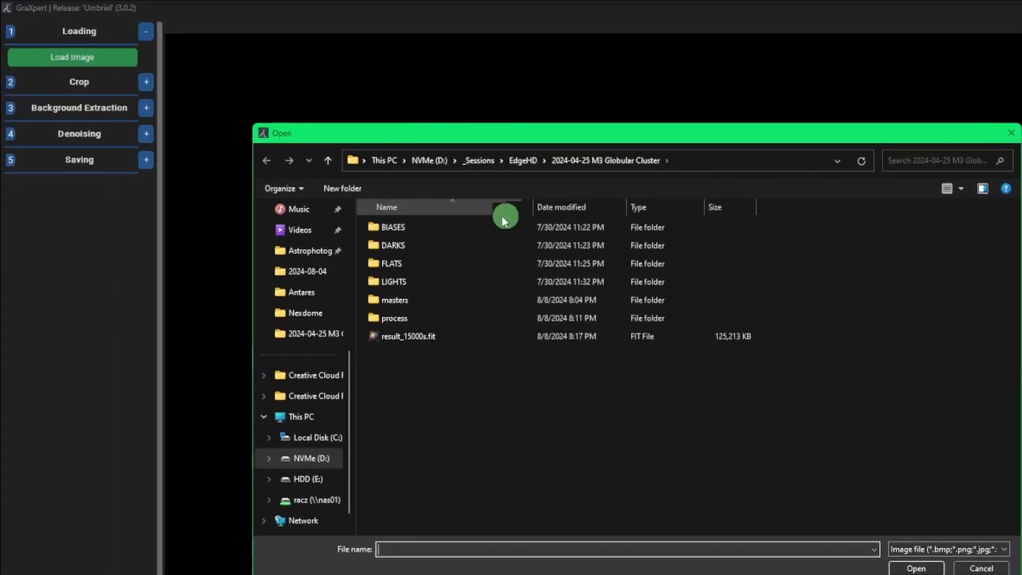
click(438, 339)
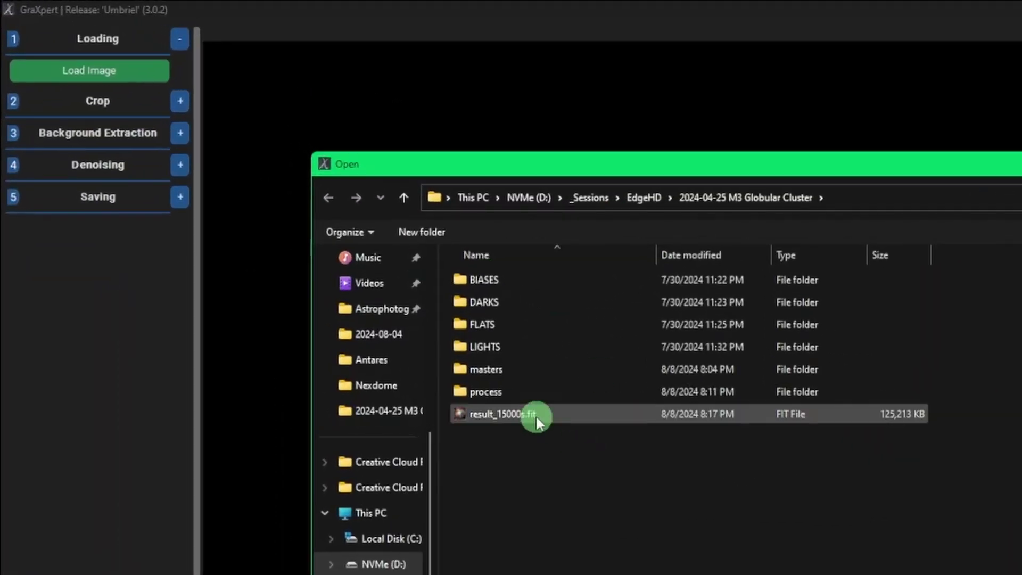
double_click(437, 340)
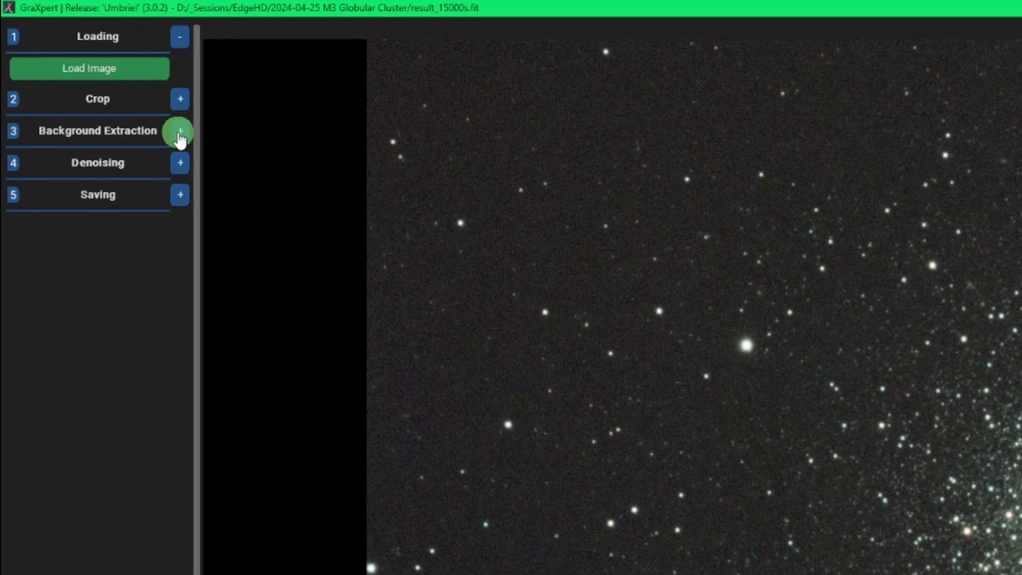
click(89, 66)
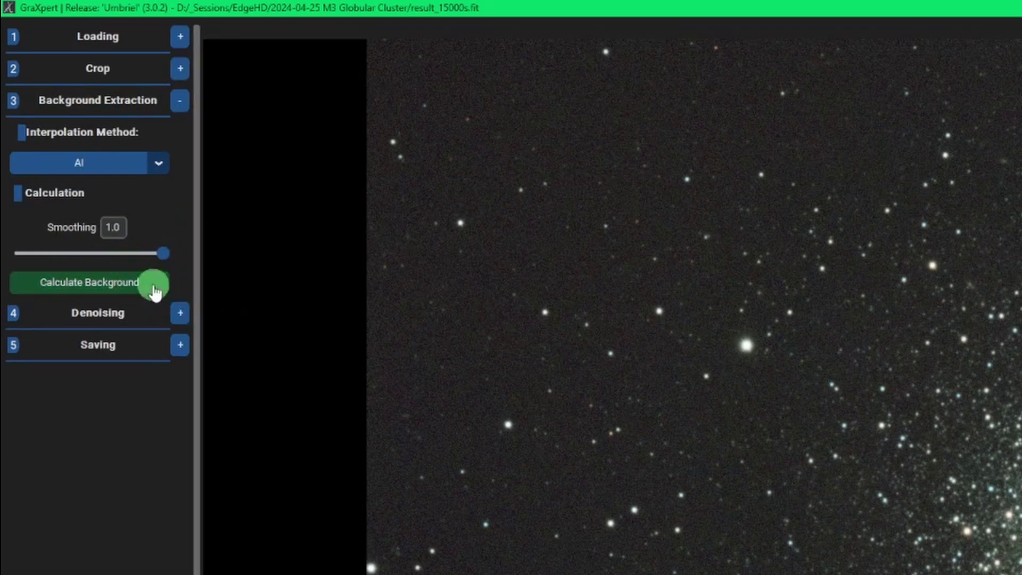
click(122, 287)
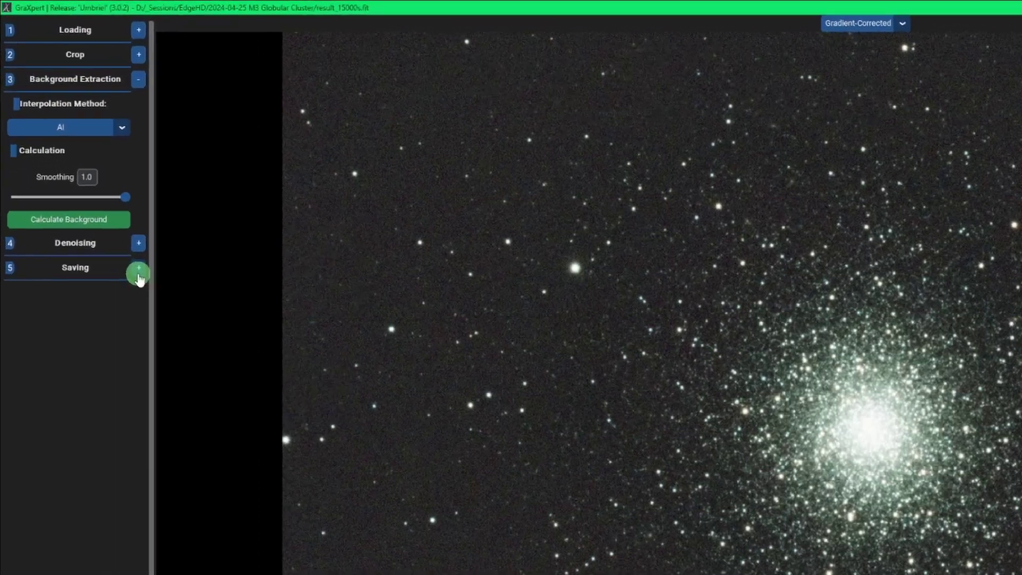
Save the processed image as 32-bit FITS named result_15000s_GraXpert.fits.
click(90, 173)
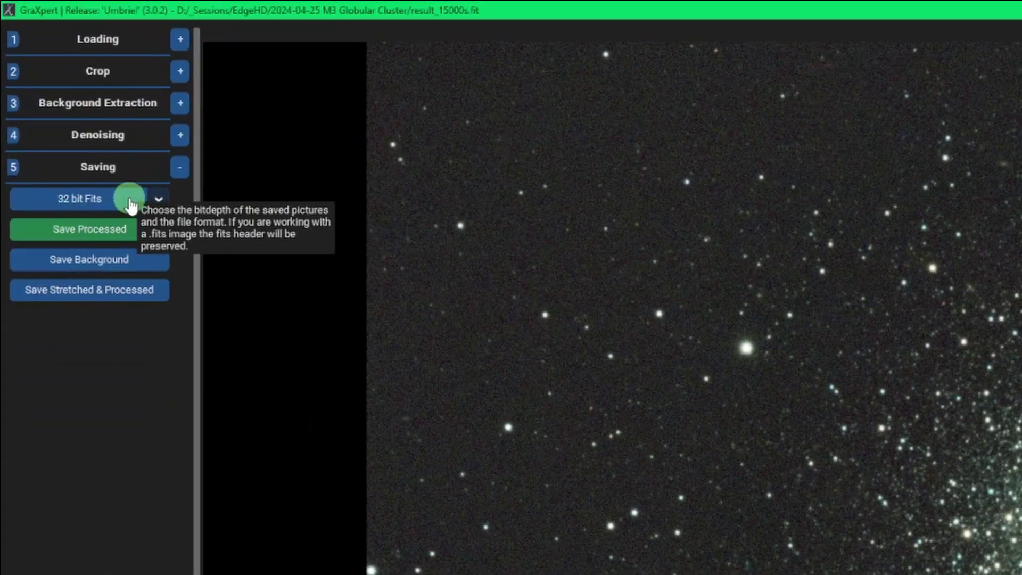
click(119, 230)
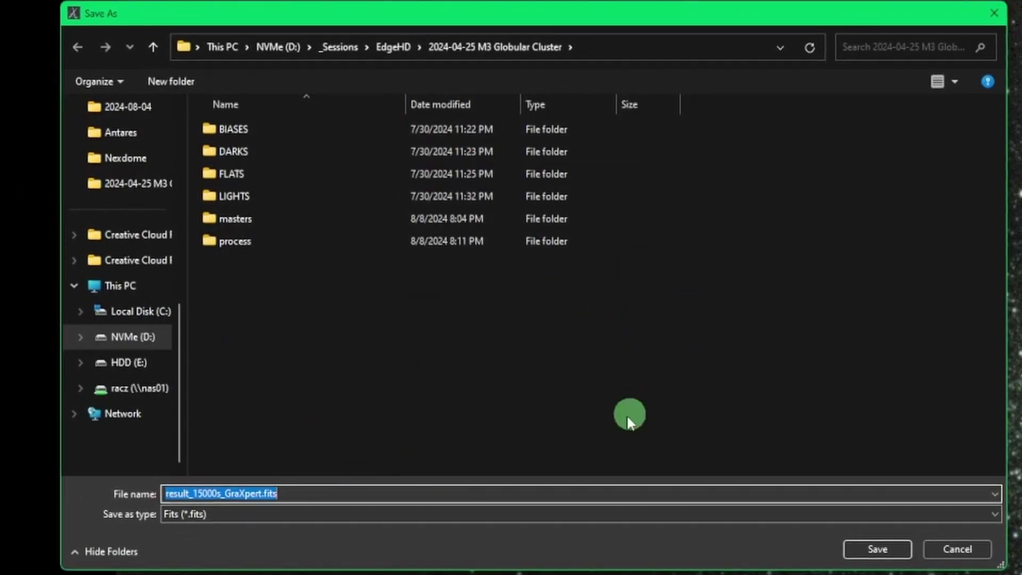
click(320, 495)
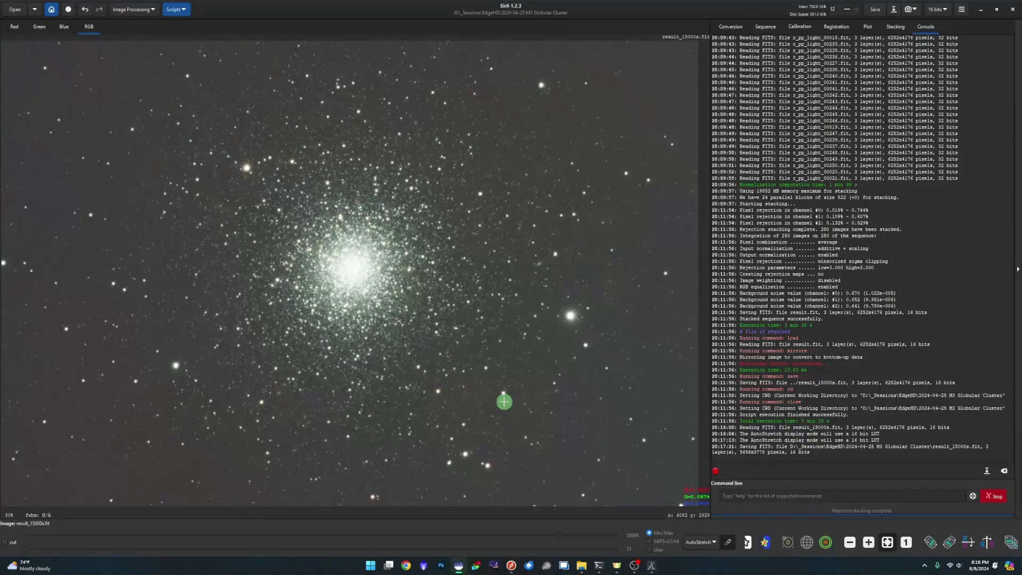
Open result_15000s_GraXpert.fits in Siril, showing the 5656×3776 32-bit image.
click(15, 10)
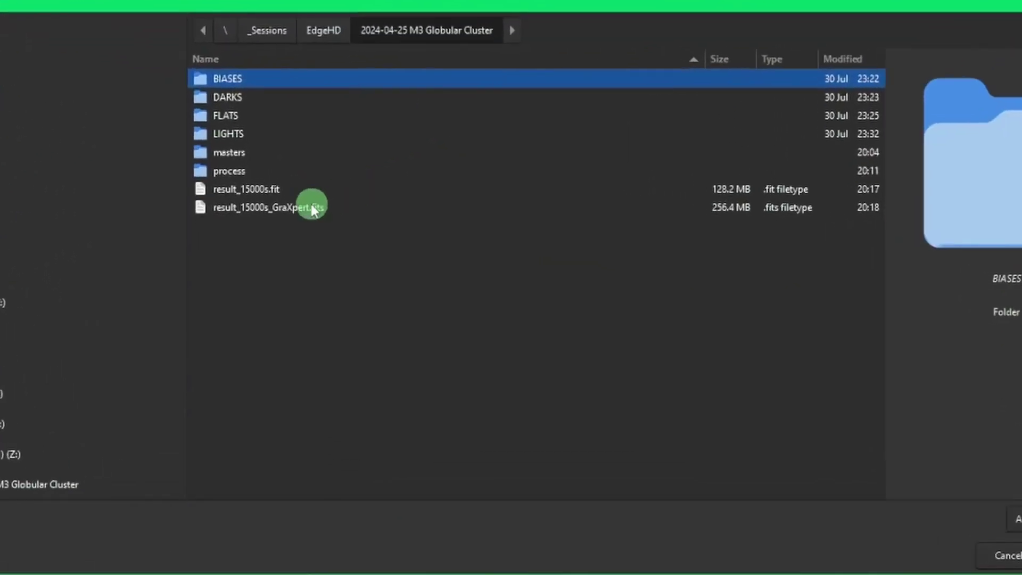
click(367, 235)
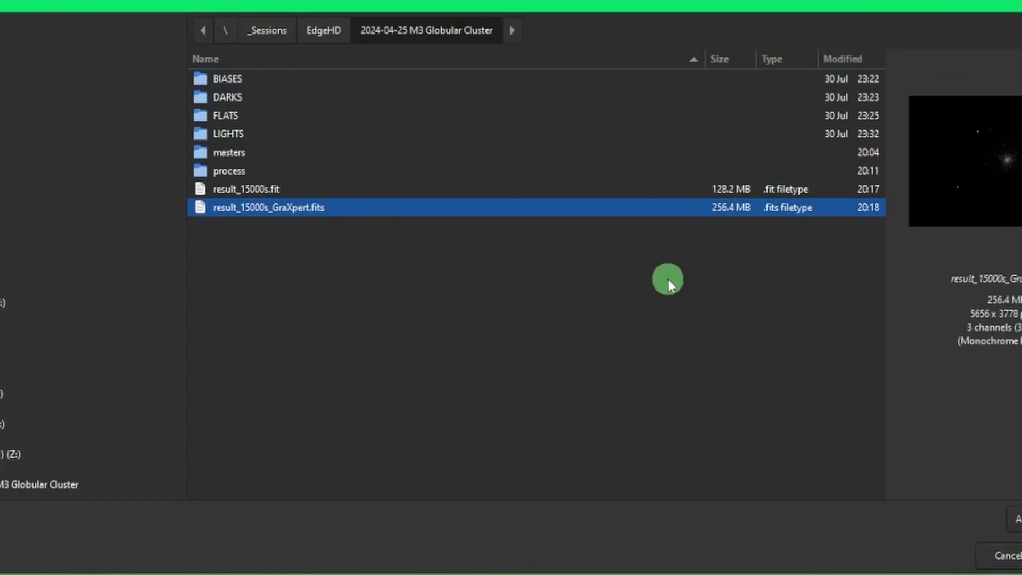
double_click(417, 207)
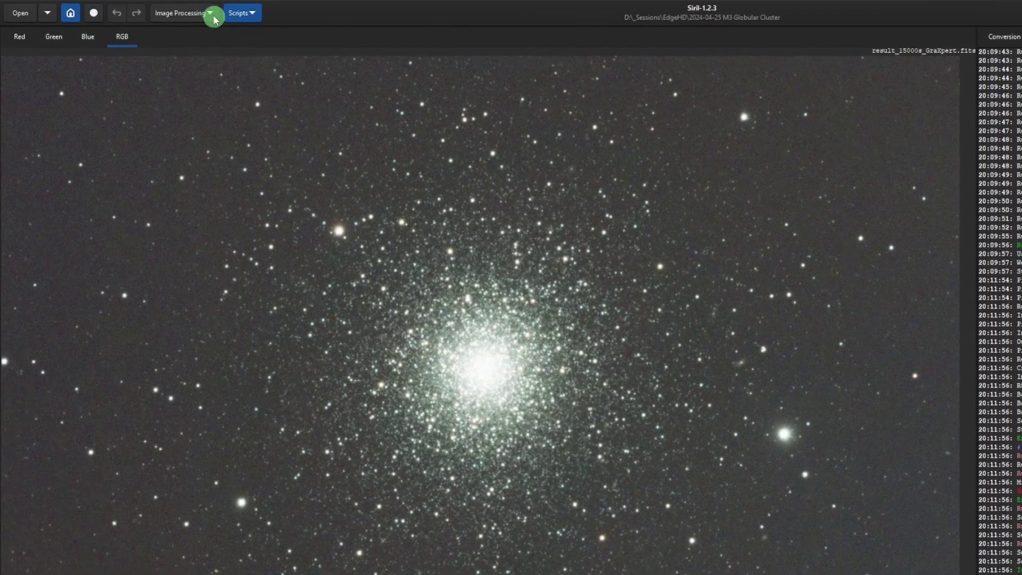
Open Dynamic PSF, centre its window and detect the stars in the image.
click(154, 9)
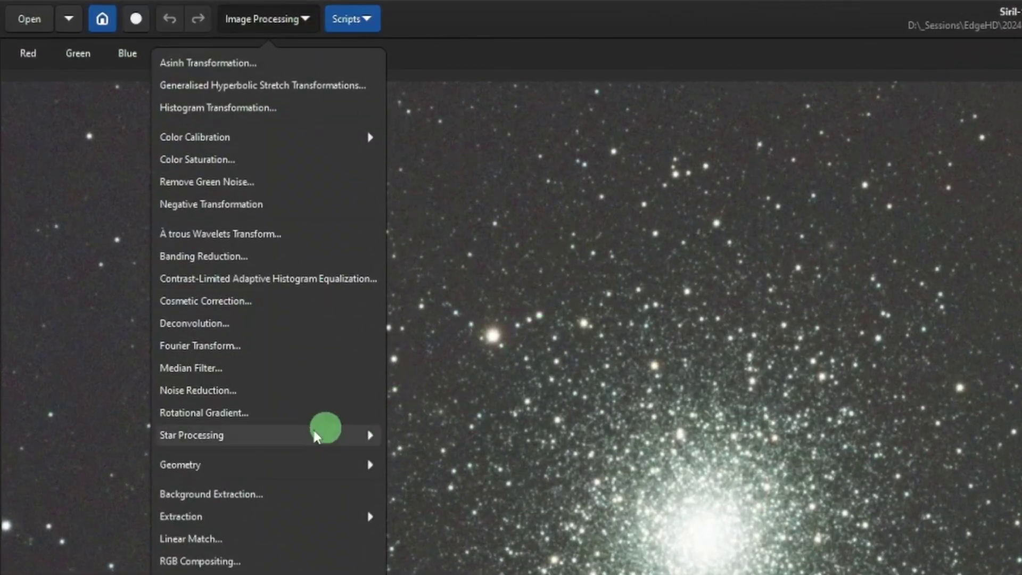
click(237, 435)
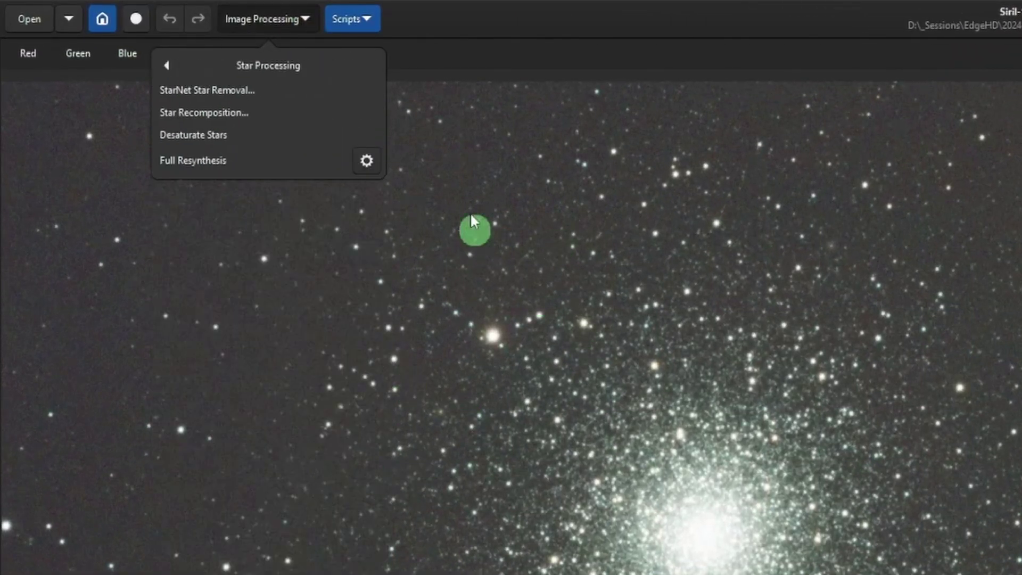
click(367, 161)
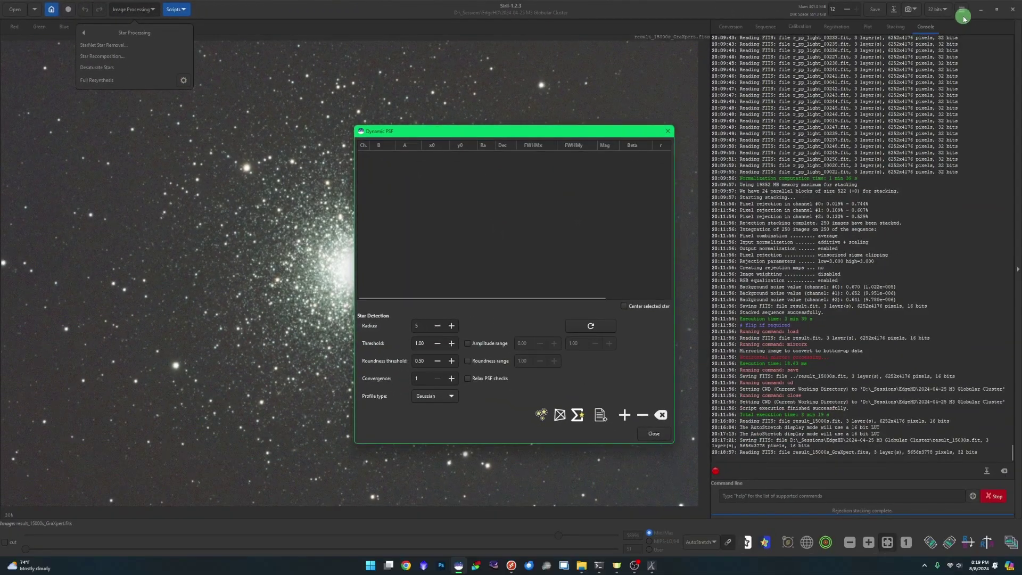
click(963, 16)
click(966, 33)
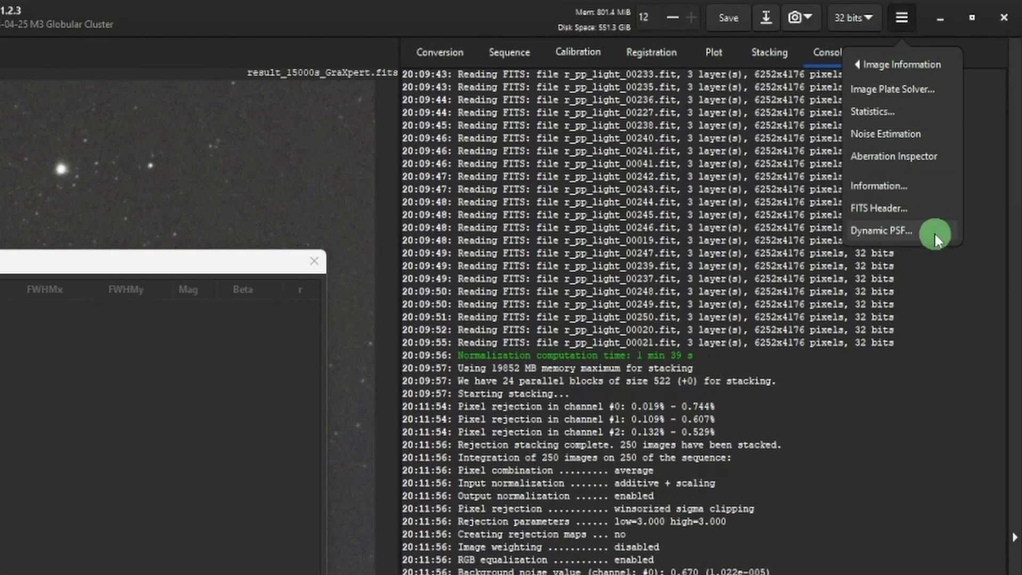
click(145, 264)
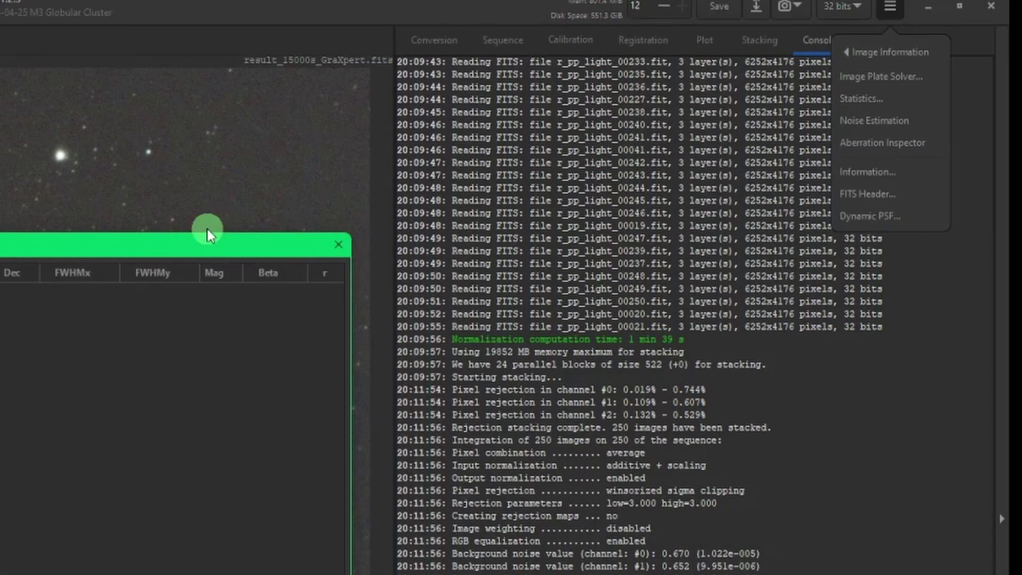
drag(216, 226, 468, 23)
click(501, 504)
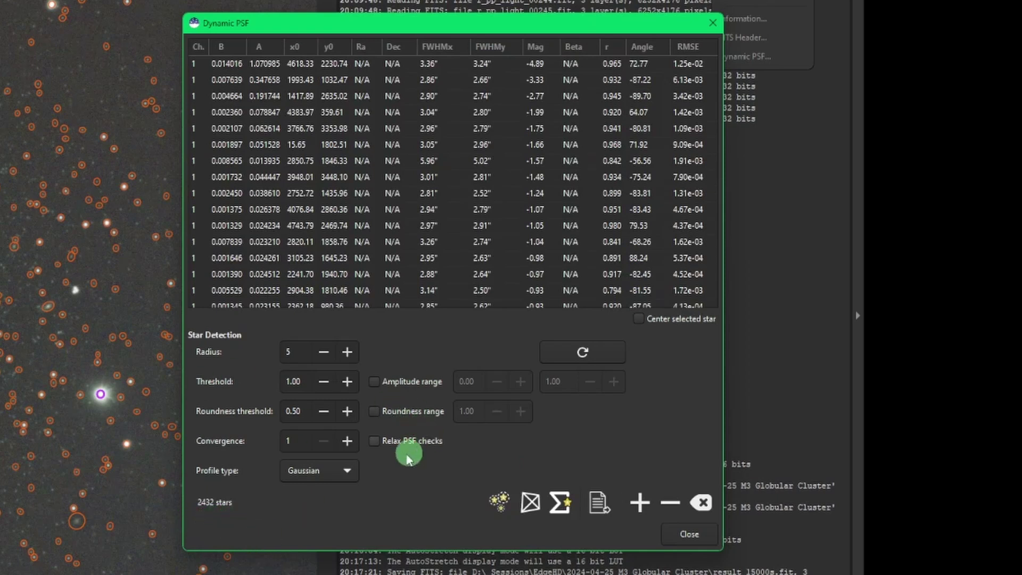
Limit star detection to amplitudes 0.10–0.70, leaving only 2 stars fitted.
click(391, 382)
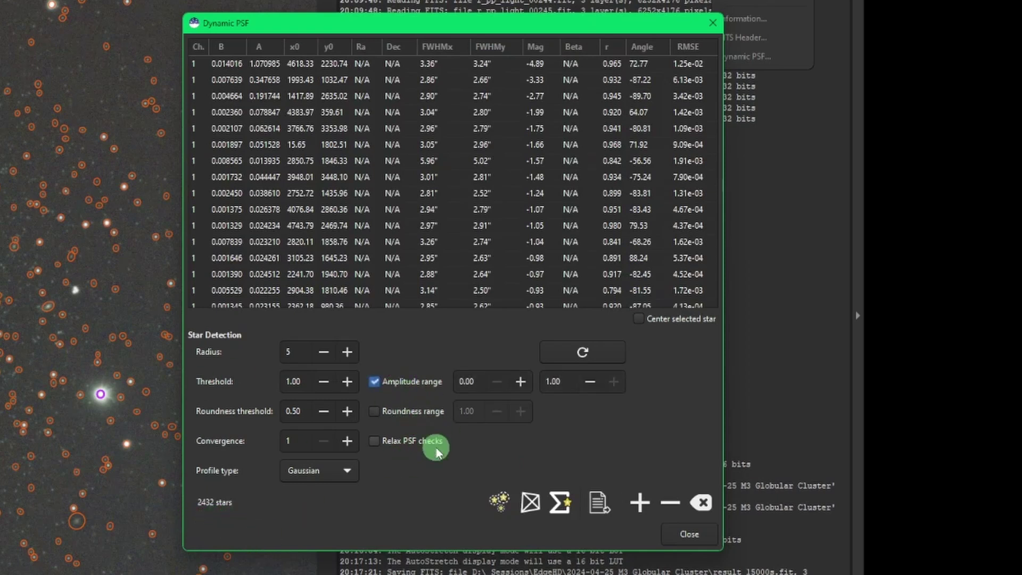
double_click(473, 381)
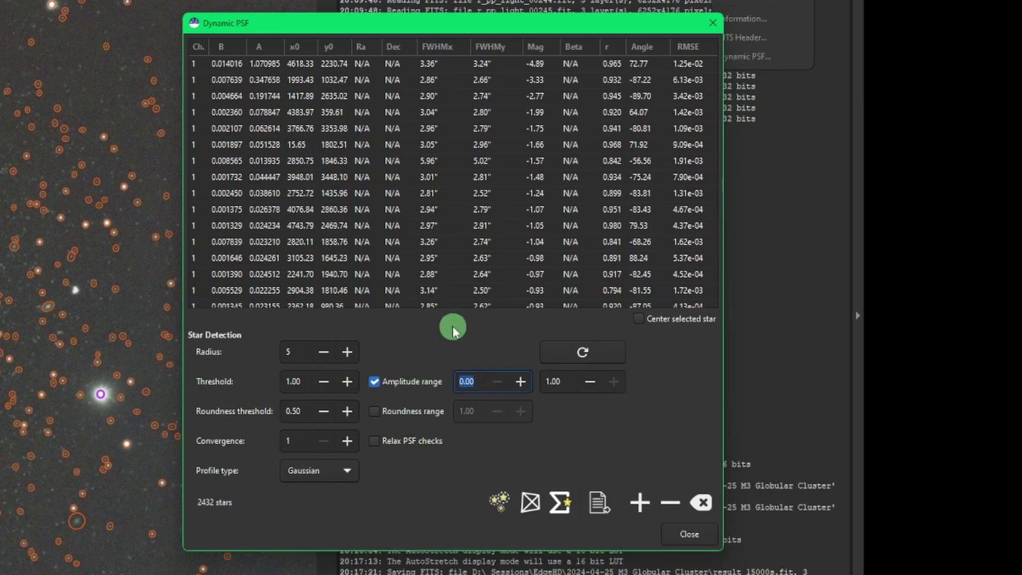
text(.1)
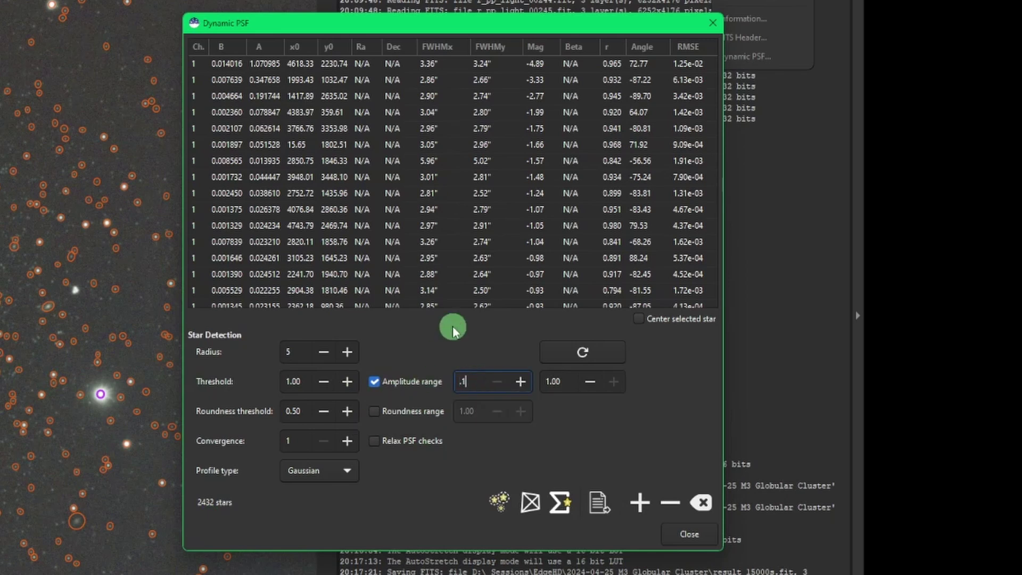
double_click(562, 383)
text(.7)
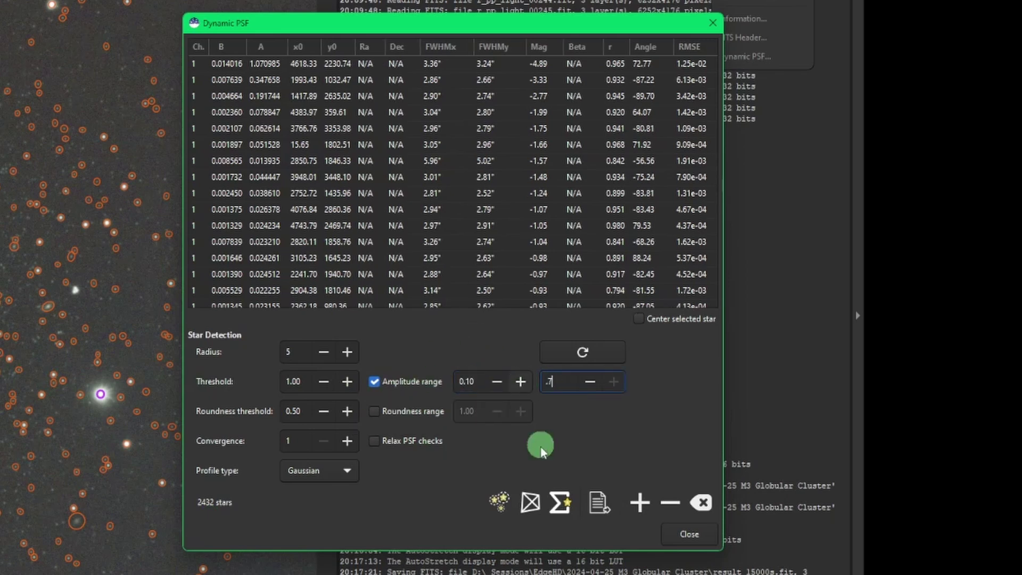
key(Return)
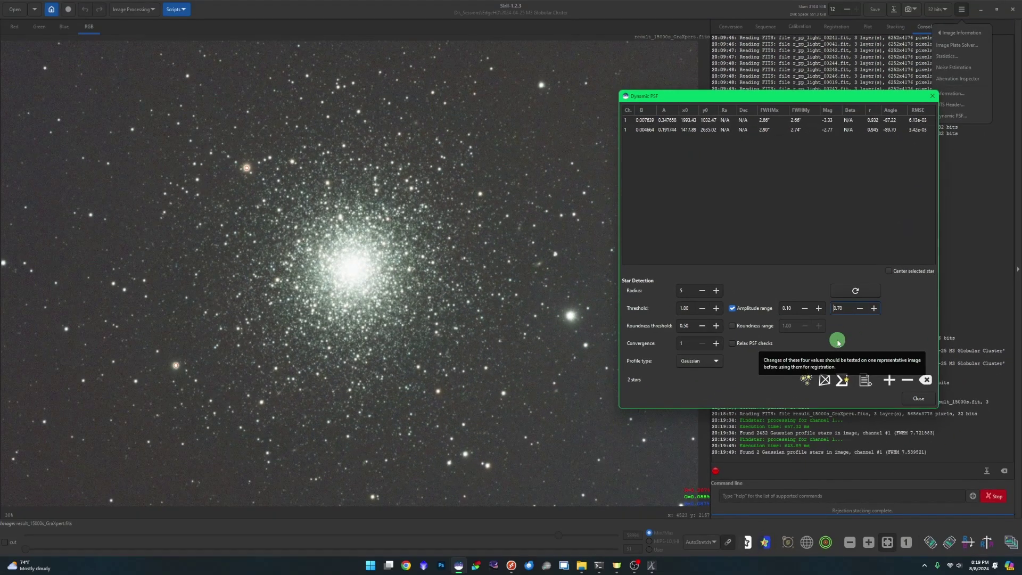
drag(785, 98, 813, 95)
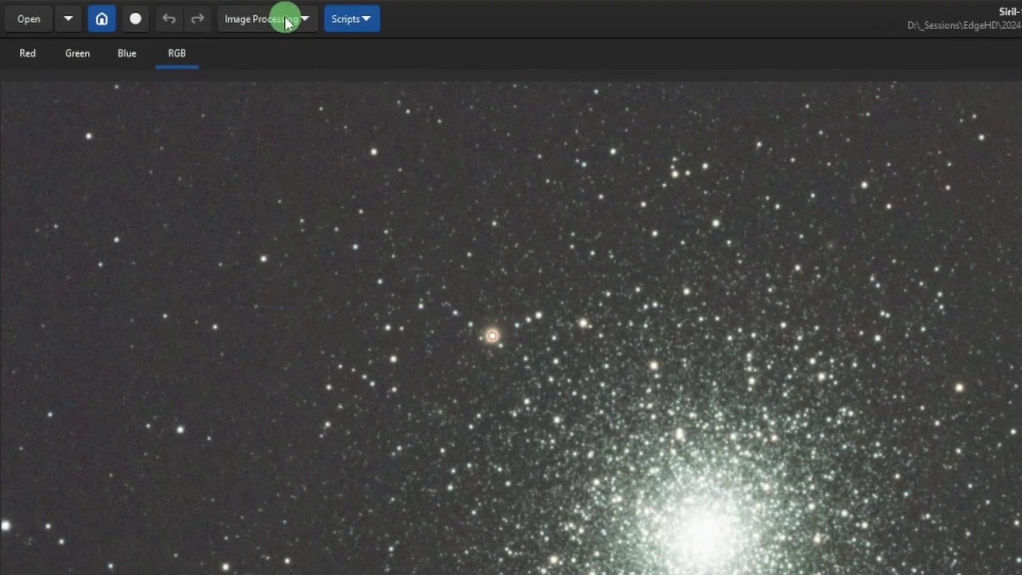
Open Deconvolution and generate a PSF from the detected stars.
click(137, 10)
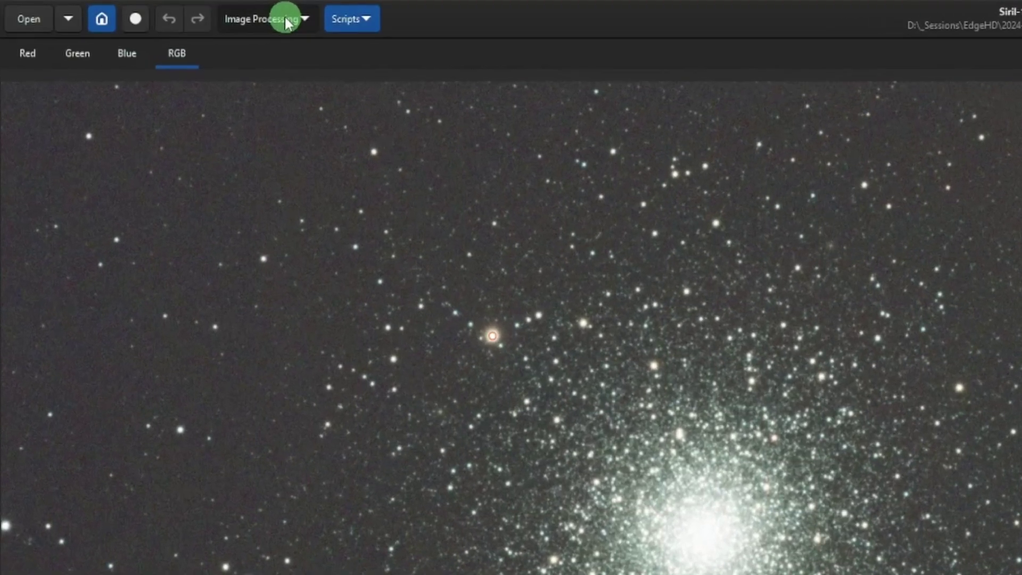
click(224, 322)
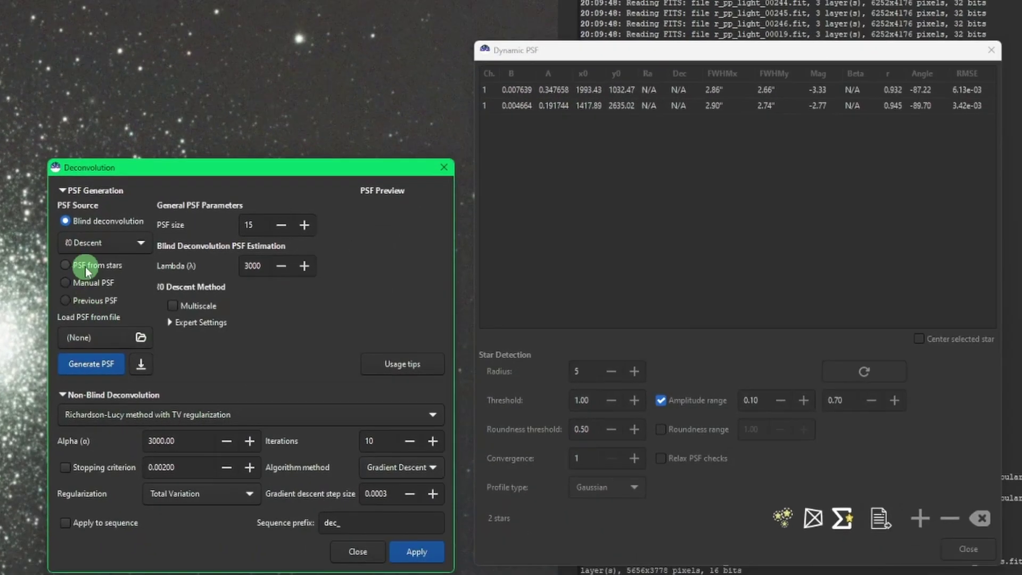
click(86, 267)
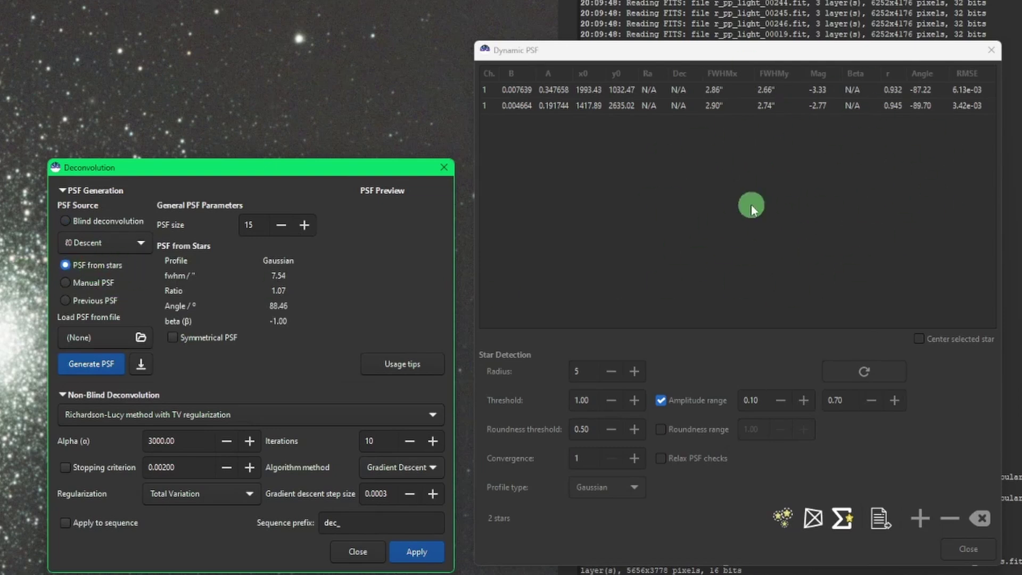
click(91, 364)
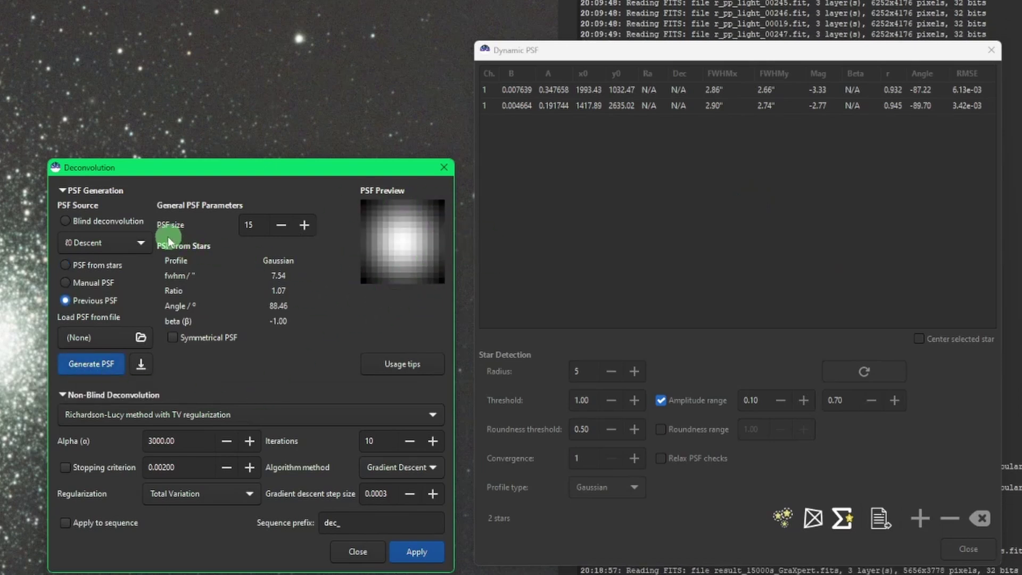
Enlarge the PSF size to 21, then 23, regenerating the star-based PSF each time.
click(312, 228)
click(312, 228)
click(312, 227)
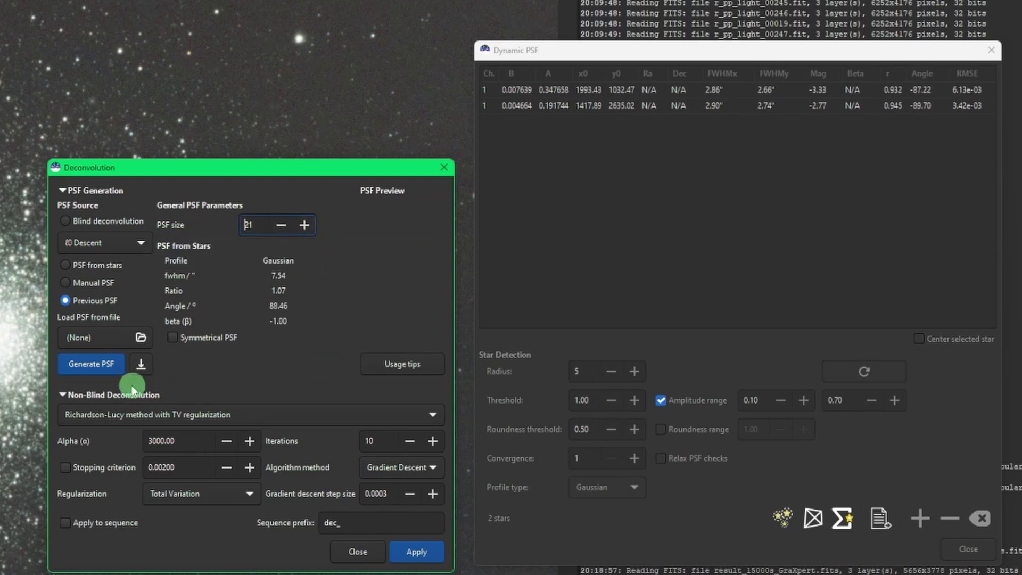
click(87, 265)
click(93, 365)
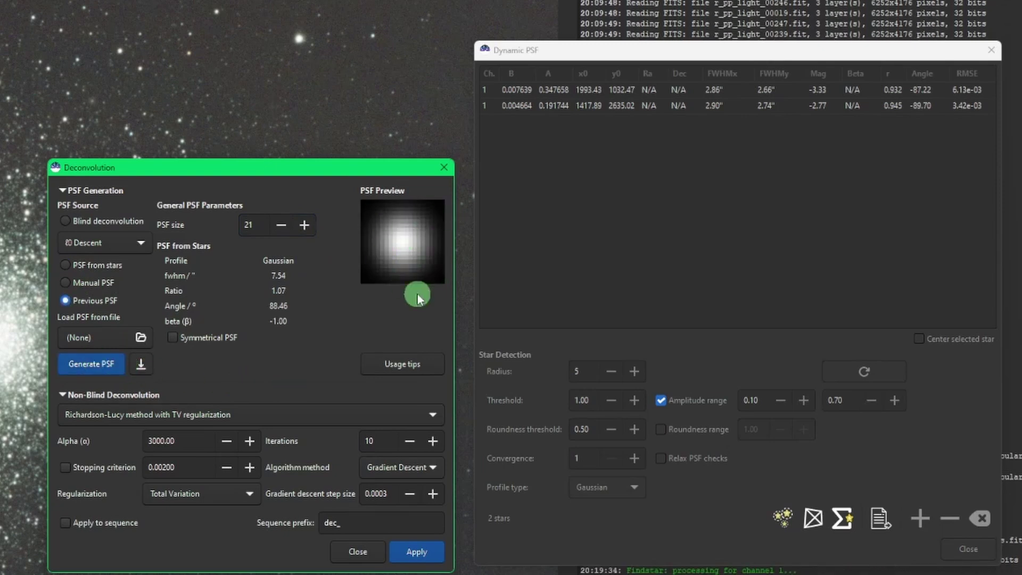
click(305, 227)
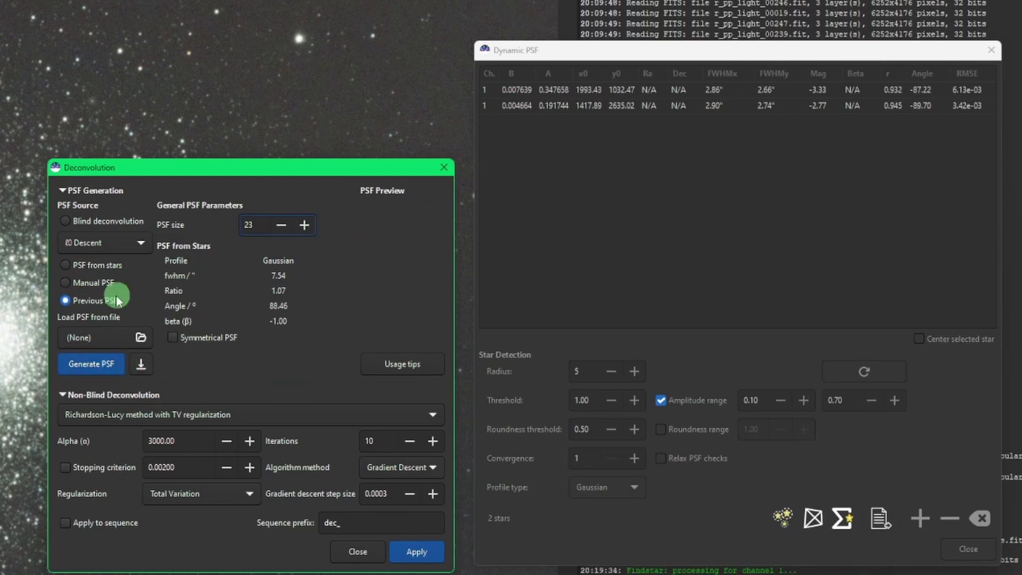
click(85, 266)
click(91, 364)
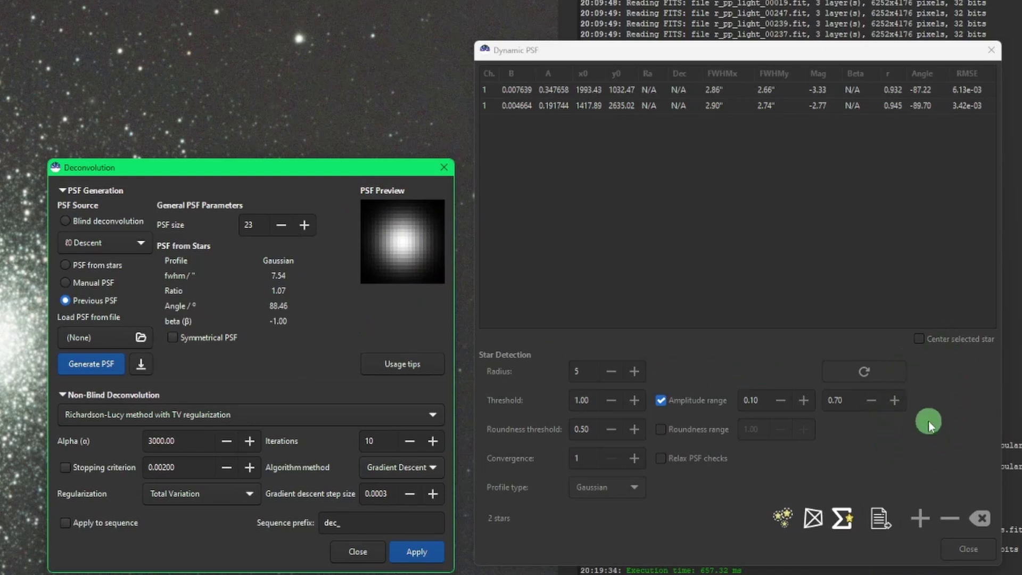
Close Dynamic PSF and apply Richardson-Lucy with 10 iterations and 0.0003 step size.
click(979, 517)
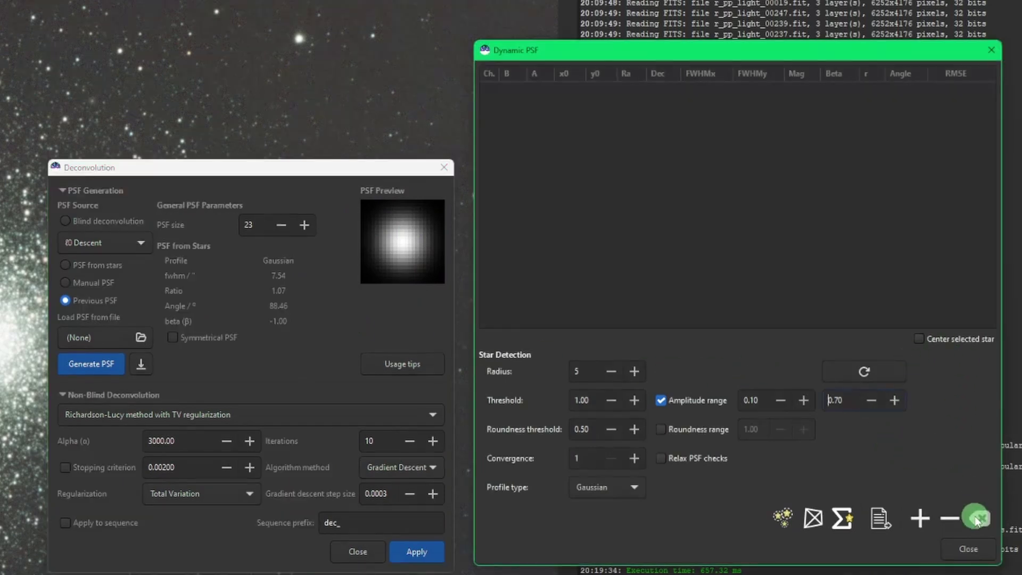
click(972, 547)
drag(262, 167, 687, 134)
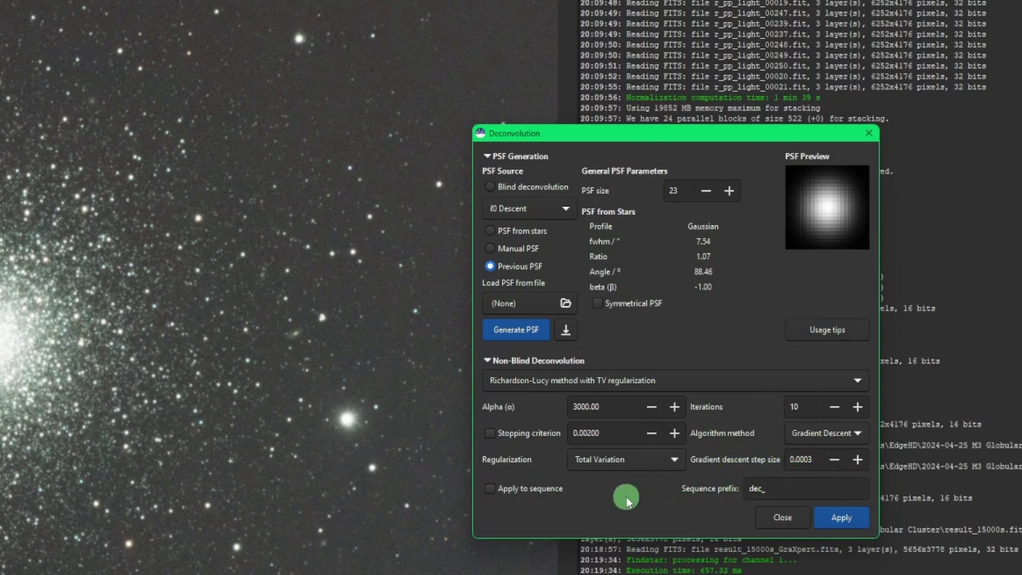
click(813, 460)
click(814, 406)
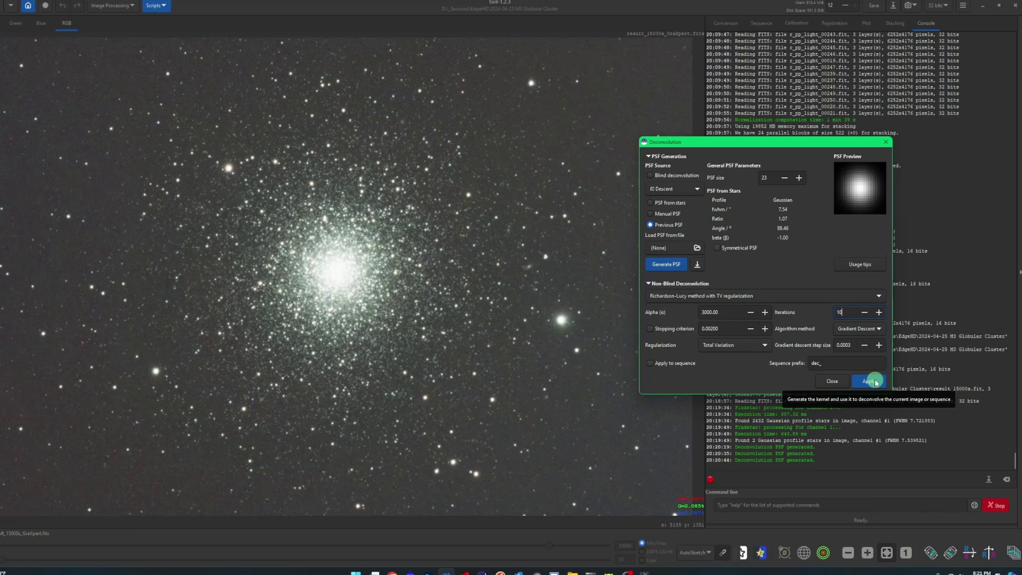
click(852, 520)
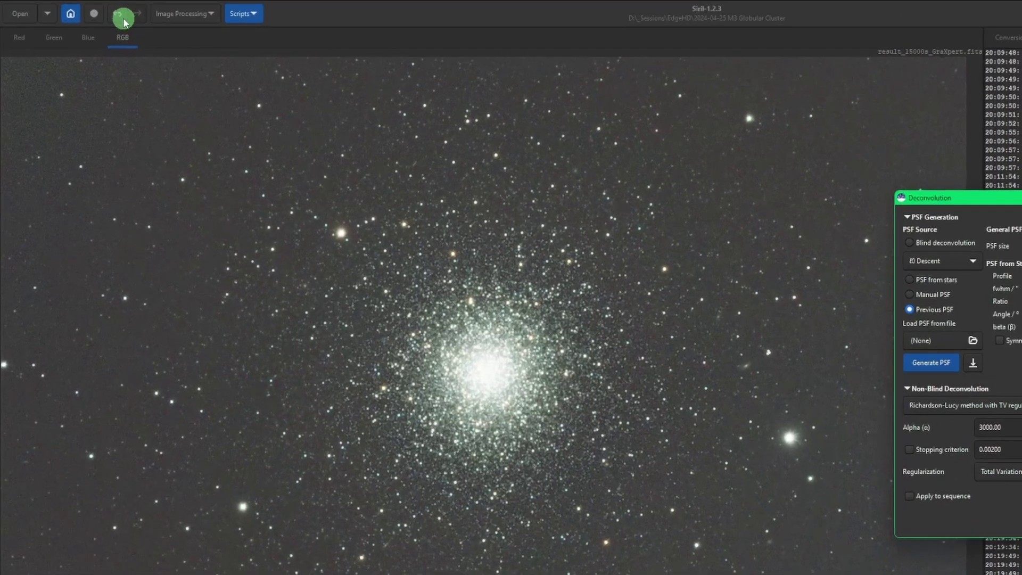
Undo and redo to compare the deconvolution, keep it, and close the Deconvolution dialog.
click(119, 15)
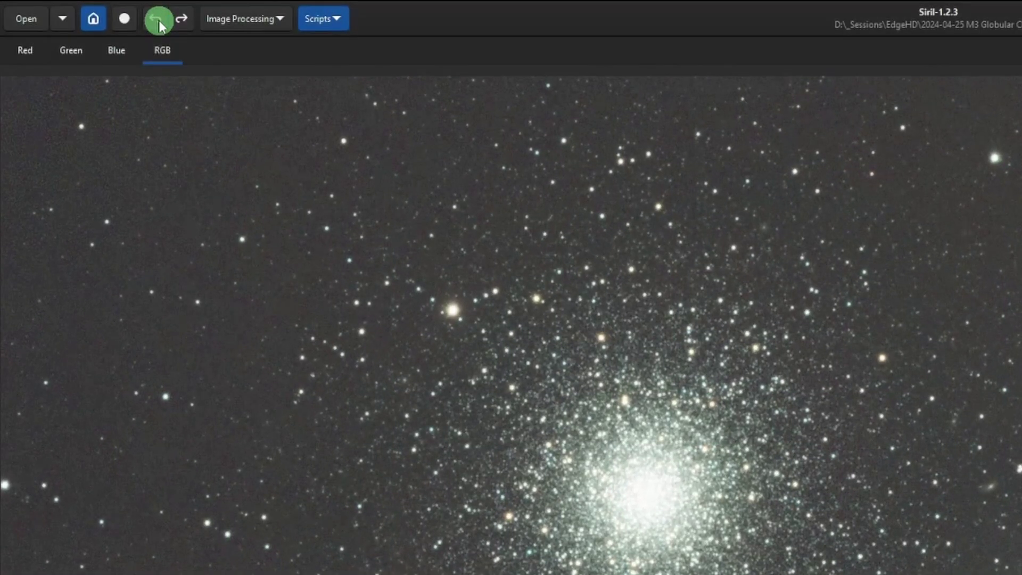
click(180, 22)
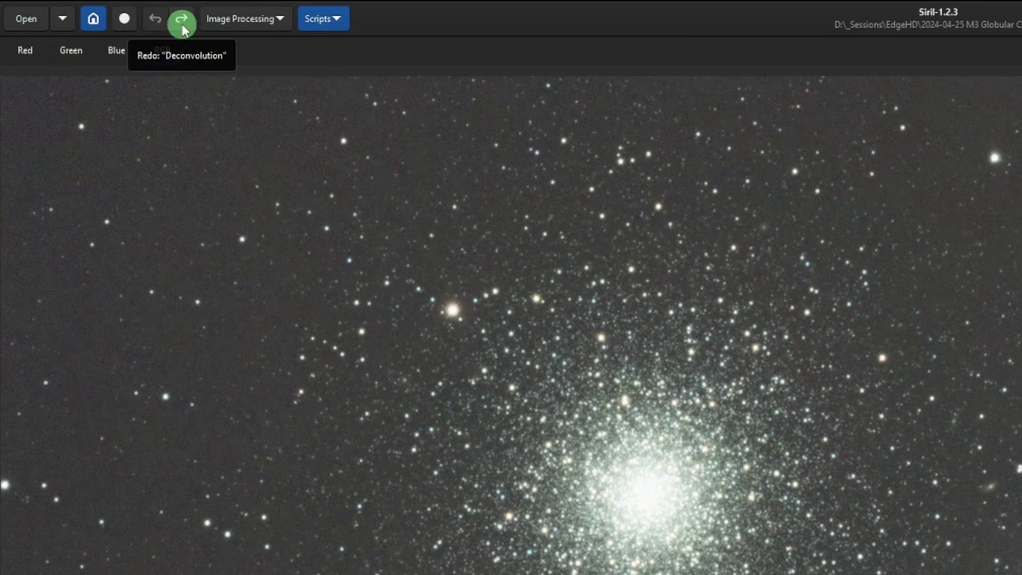
click(181, 24)
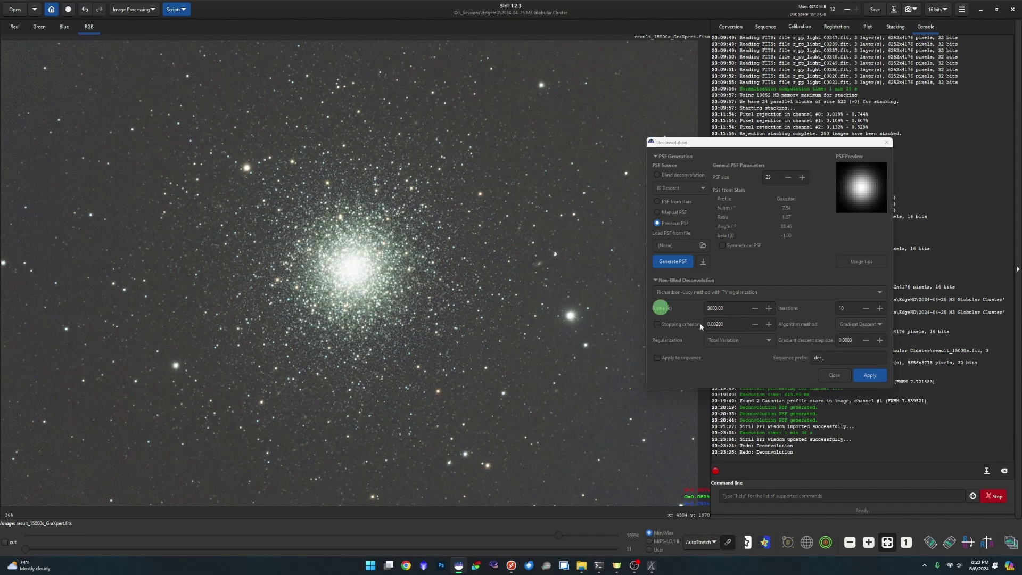
click(835, 376)
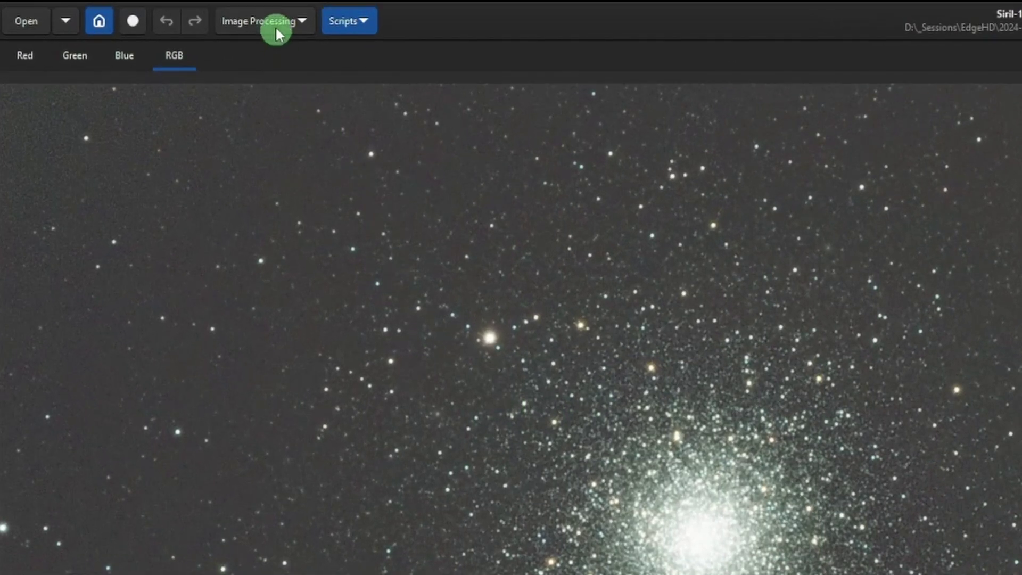
Run Photometric Color Calibration on M3, then open the Remove Green Noise settings.
click(275, 28)
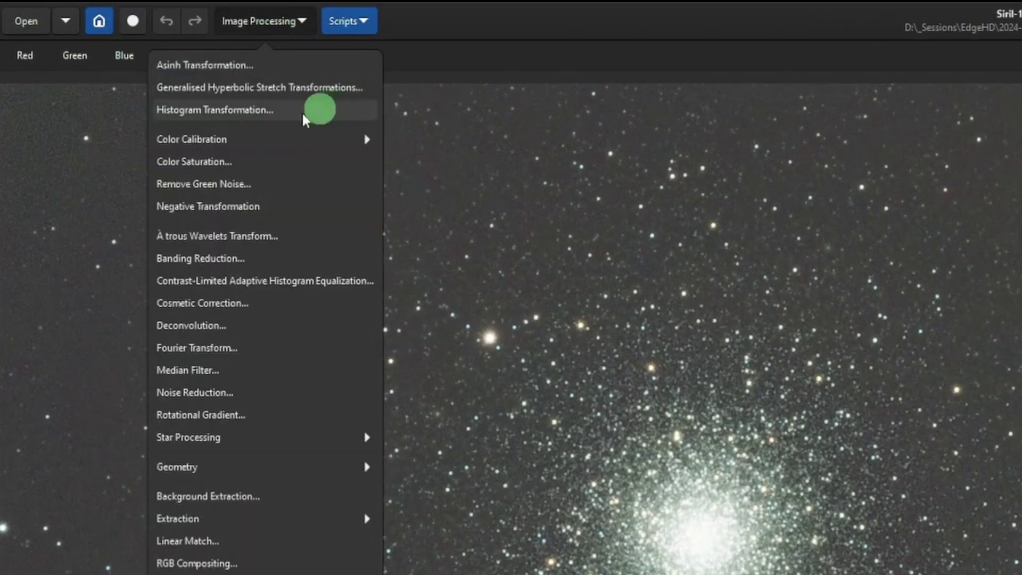
click(254, 137)
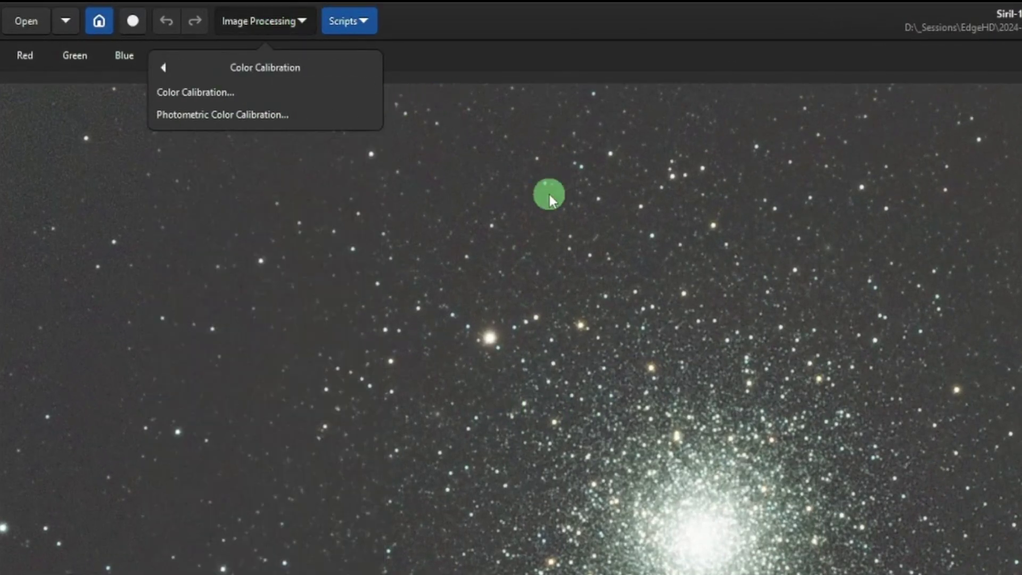
click(295, 114)
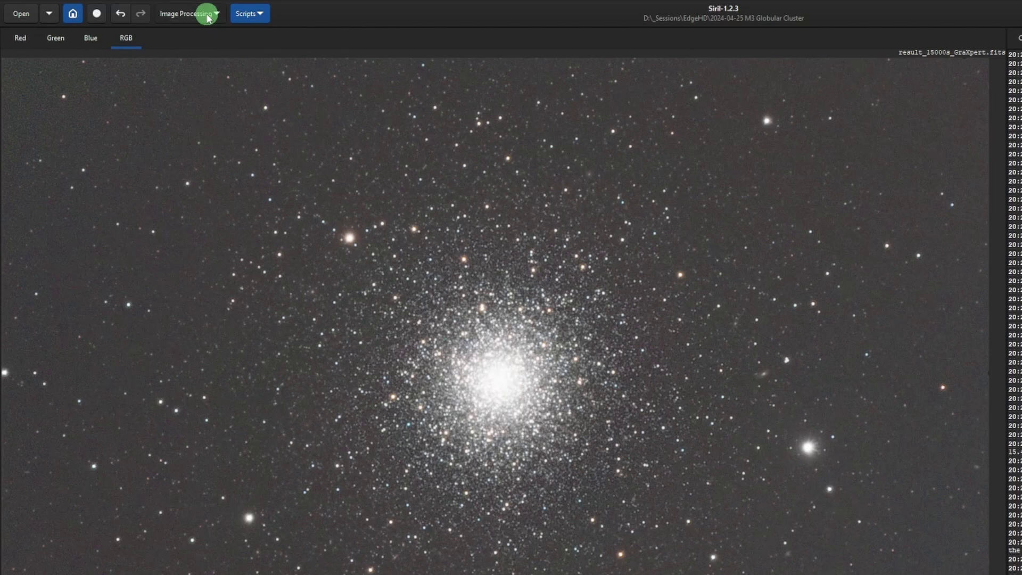
click(150, 10)
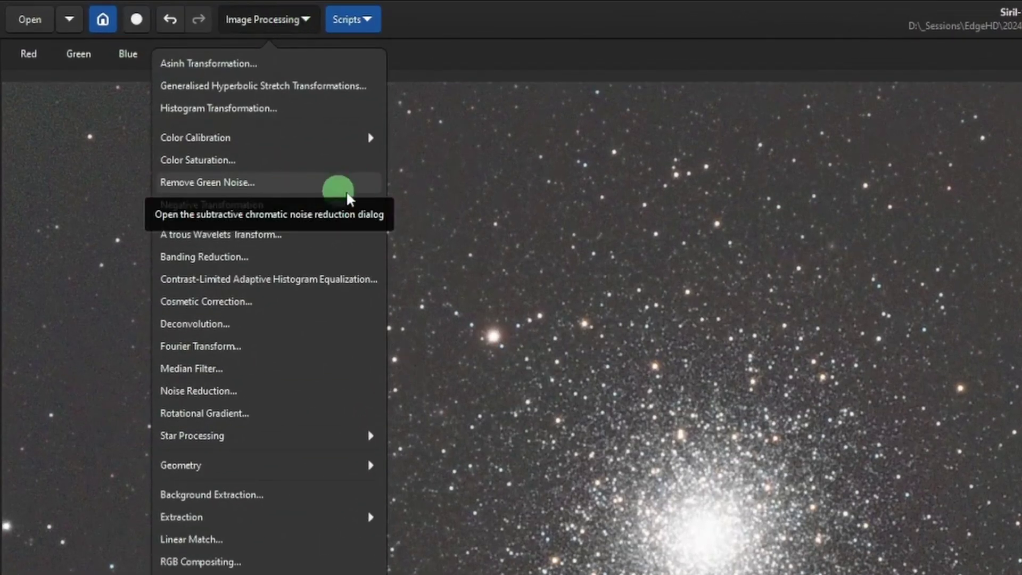
click(301, 184)
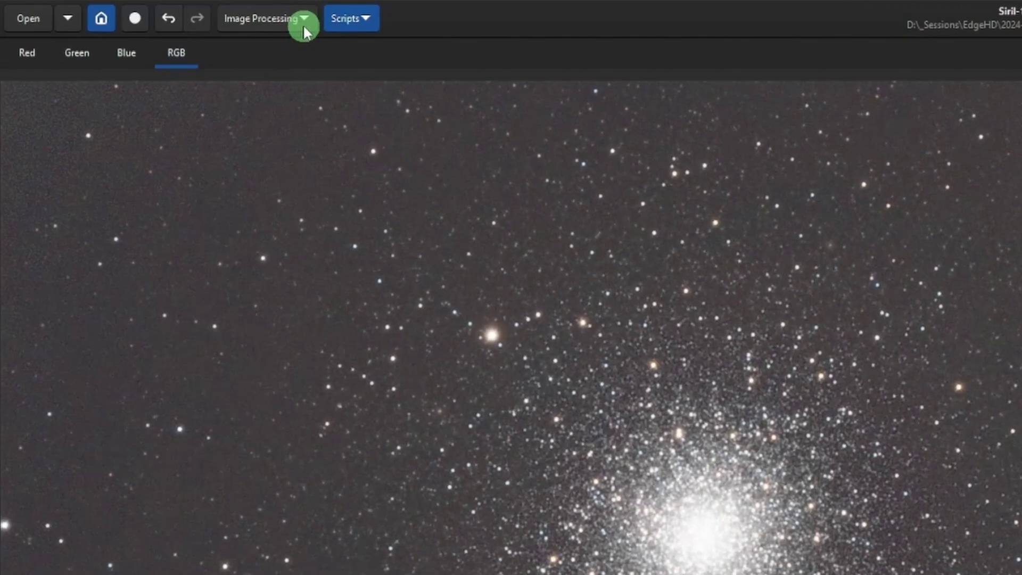
Run StarNet with pre-stretch to produce starless_ and starmask_ FITS versions of the image.
click(302, 24)
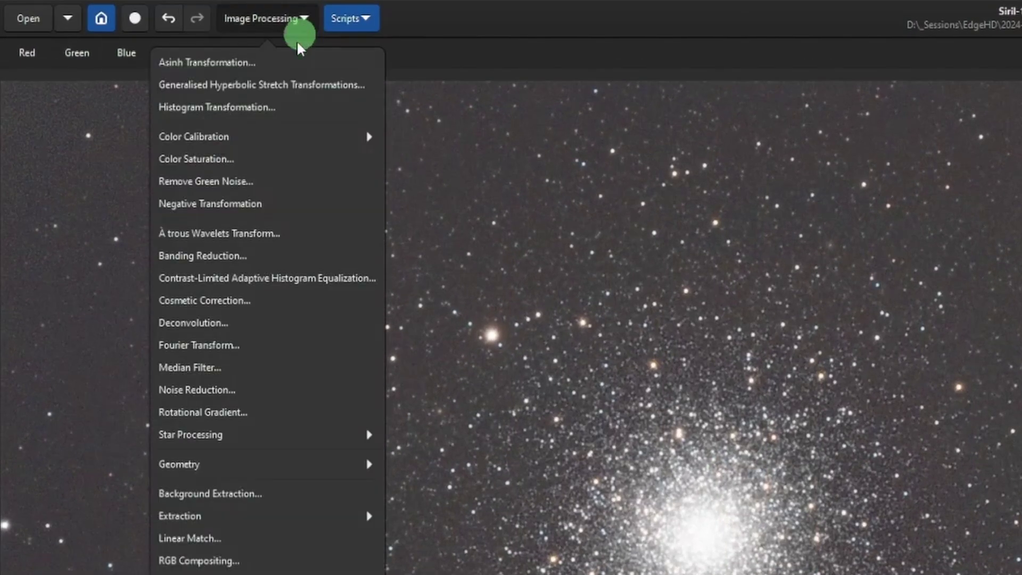
click(271, 443)
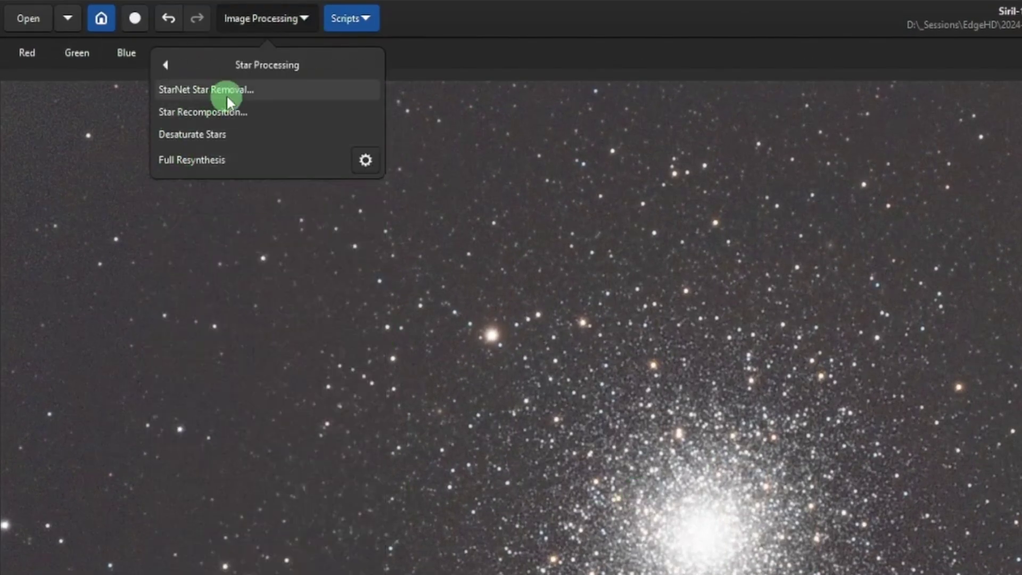
click(286, 93)
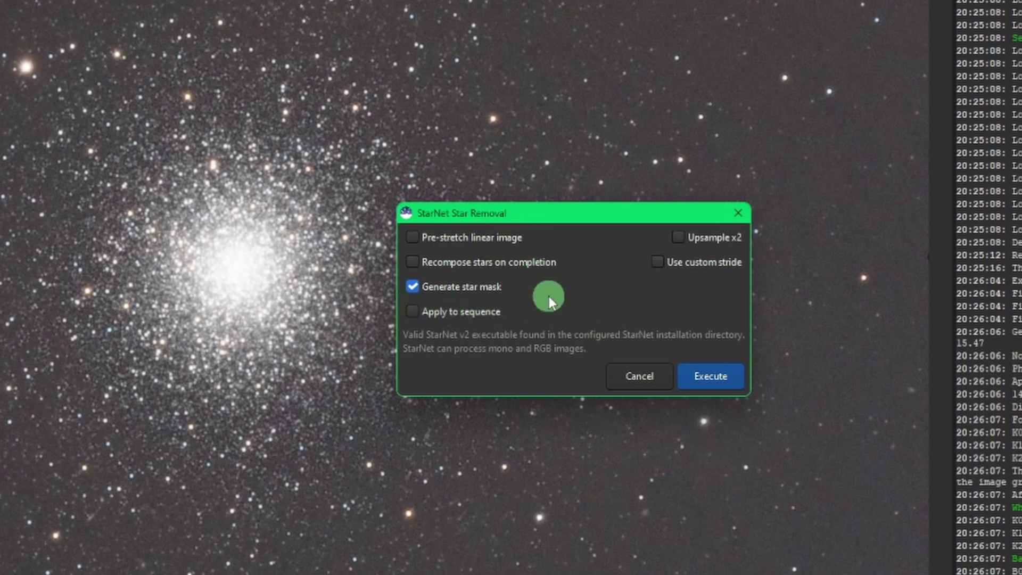
click(461, 241)
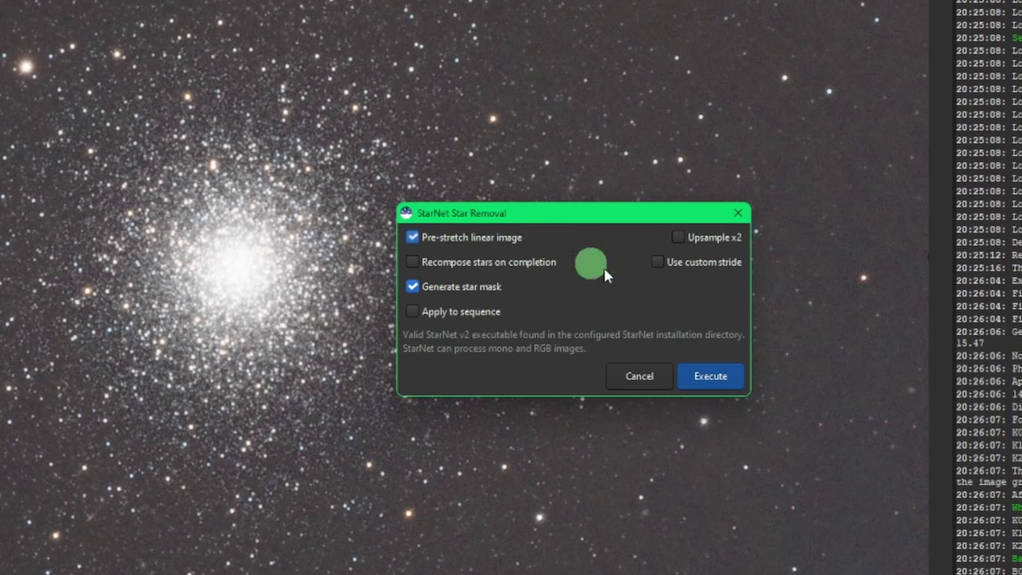
click(718, 378)
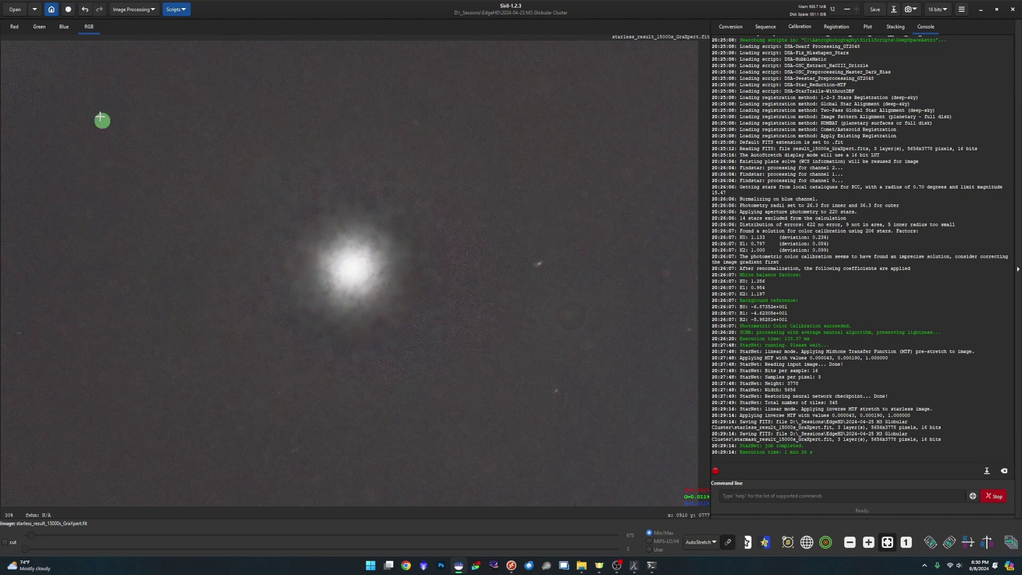
Load the star mask starmask_result_15000s_GraXpert.fit in place of the starless image.
click(16, 11)
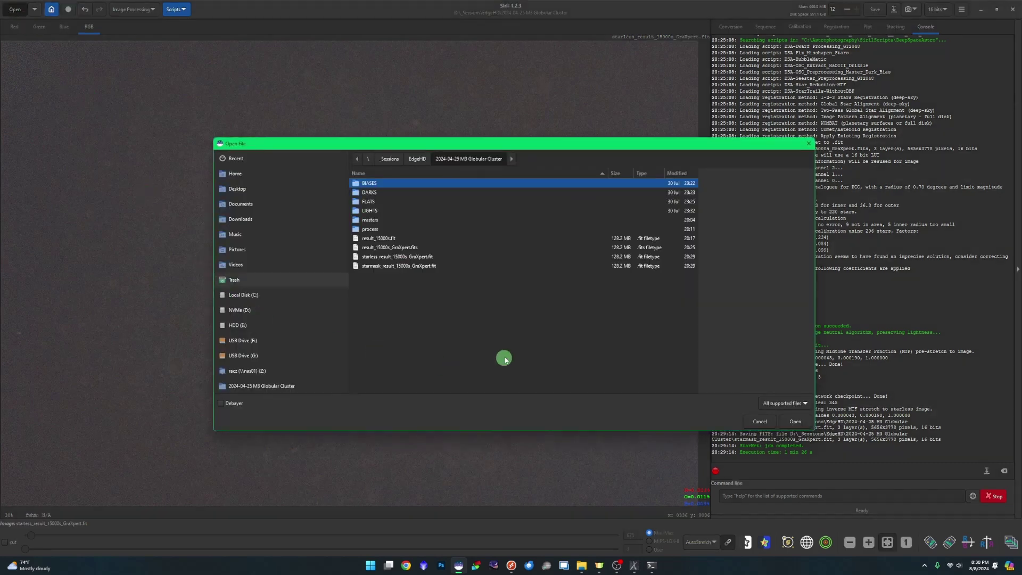
click(411, 266)
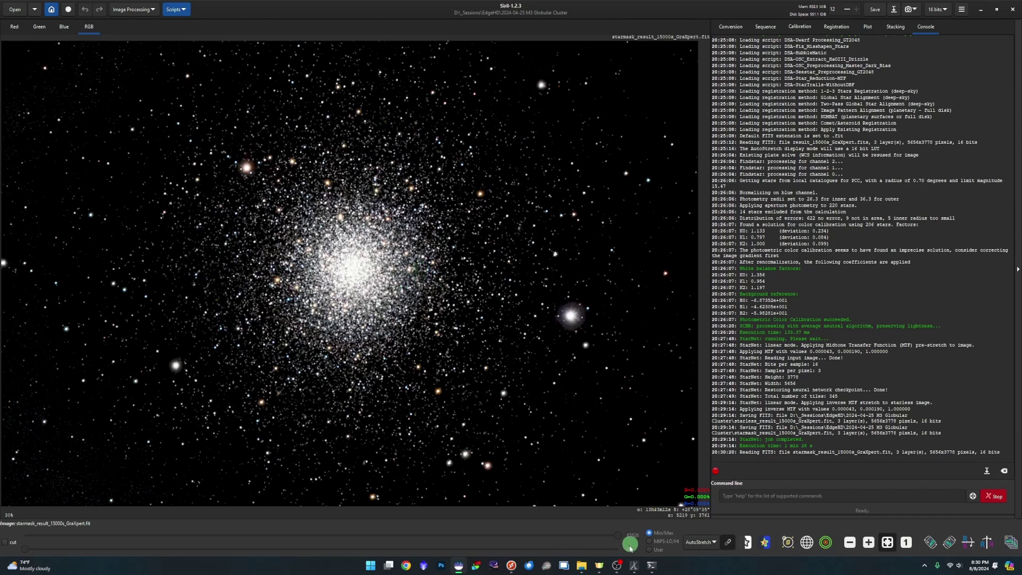
Load starmask_result_15000s_GraXpert.fit into GraXpert and denoise it at strength 0.7.
click(634, 570)
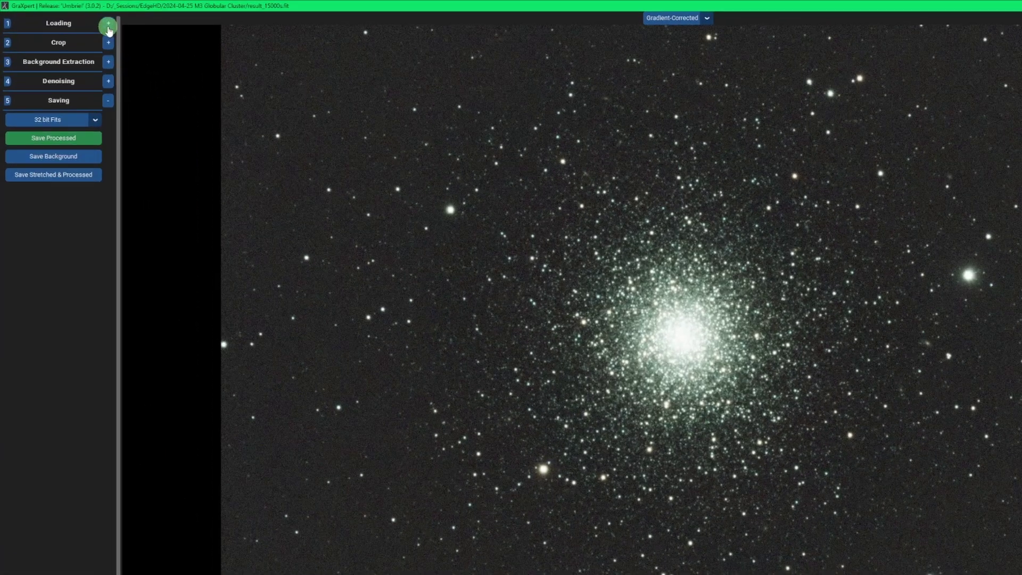
click(90, 23)
click(118, 66)
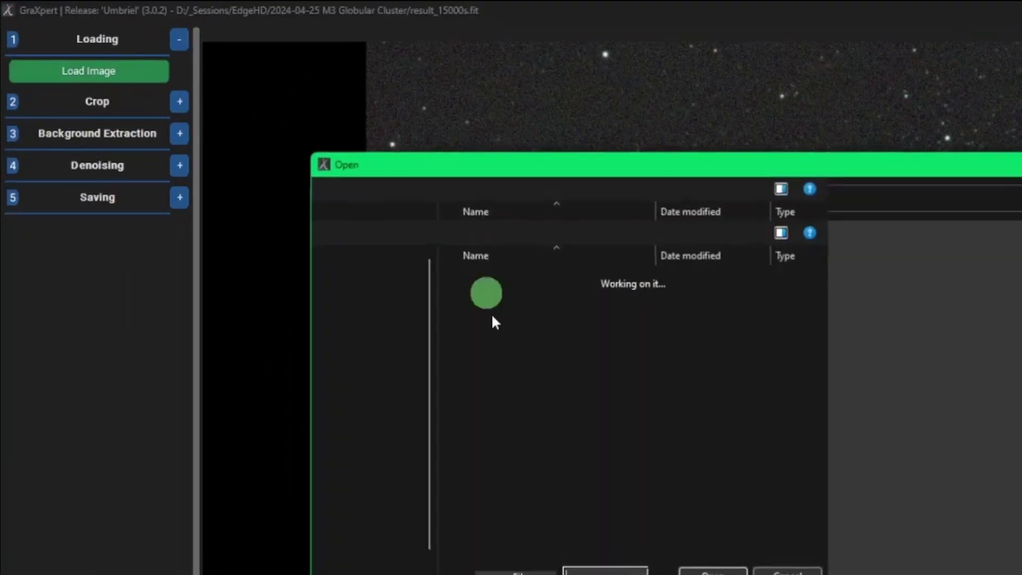
double_click(529, 482)
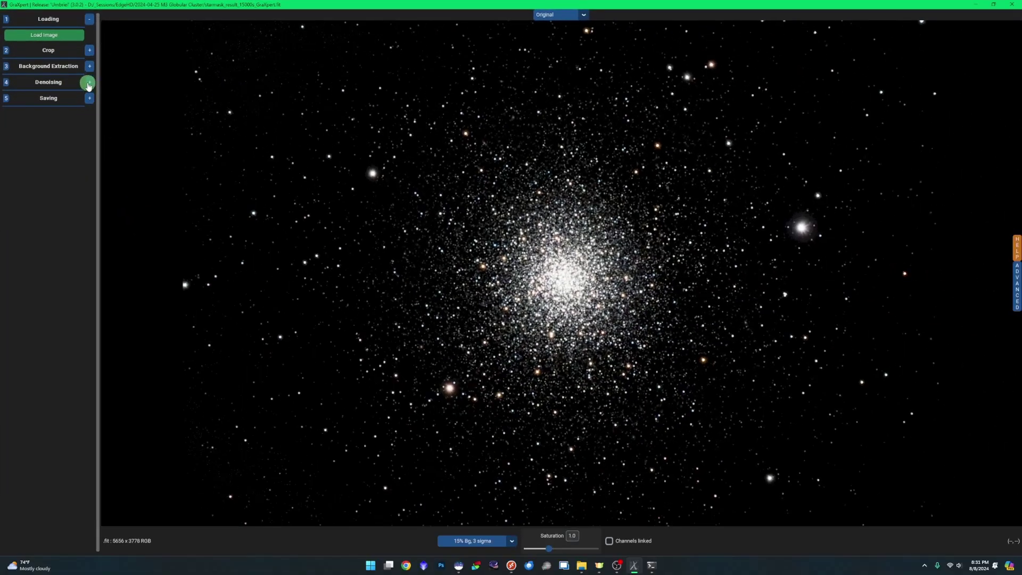
click(88, 82)
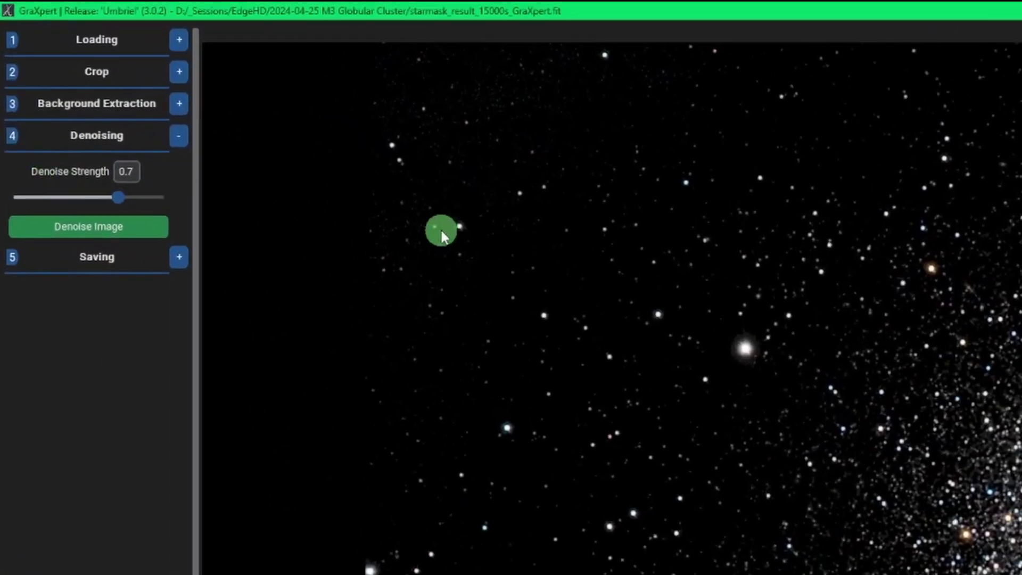
click(70, 229)
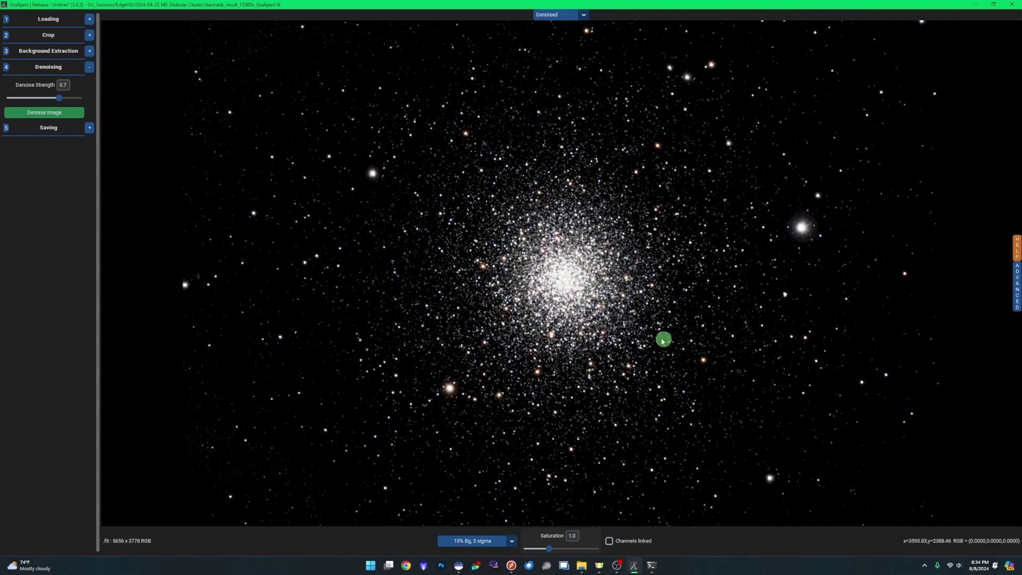
Save the denoised result as 32-bit FITS named starmask_result_15000s_GraXpert_Denoise.fits.
click(89, 127)
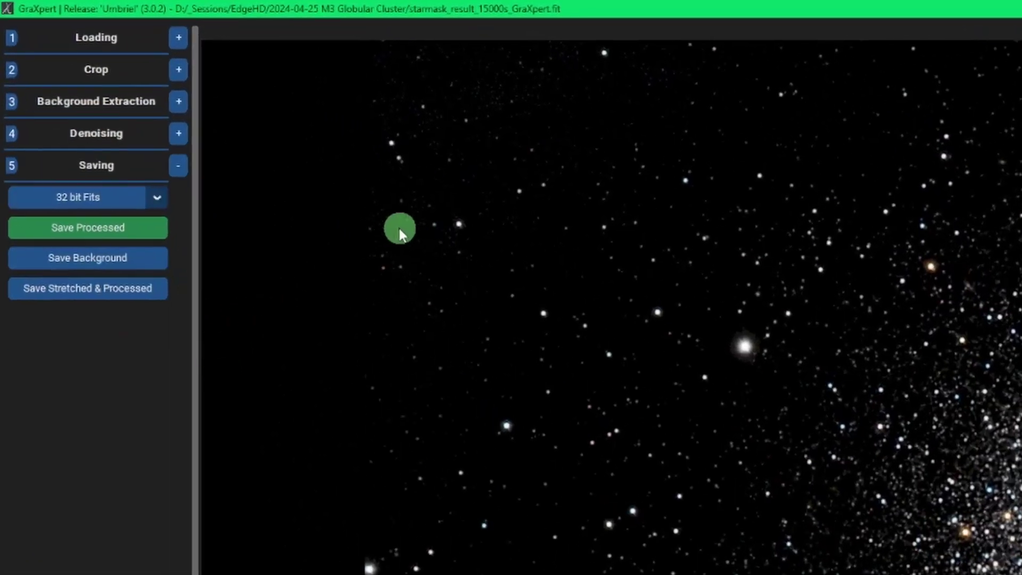
click(116, 230)
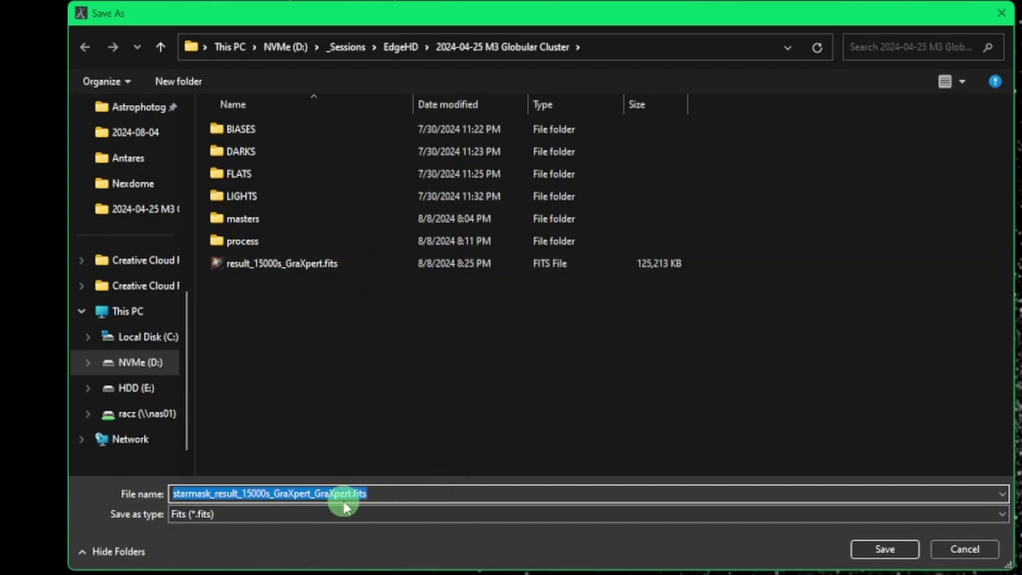
click(322, 494)
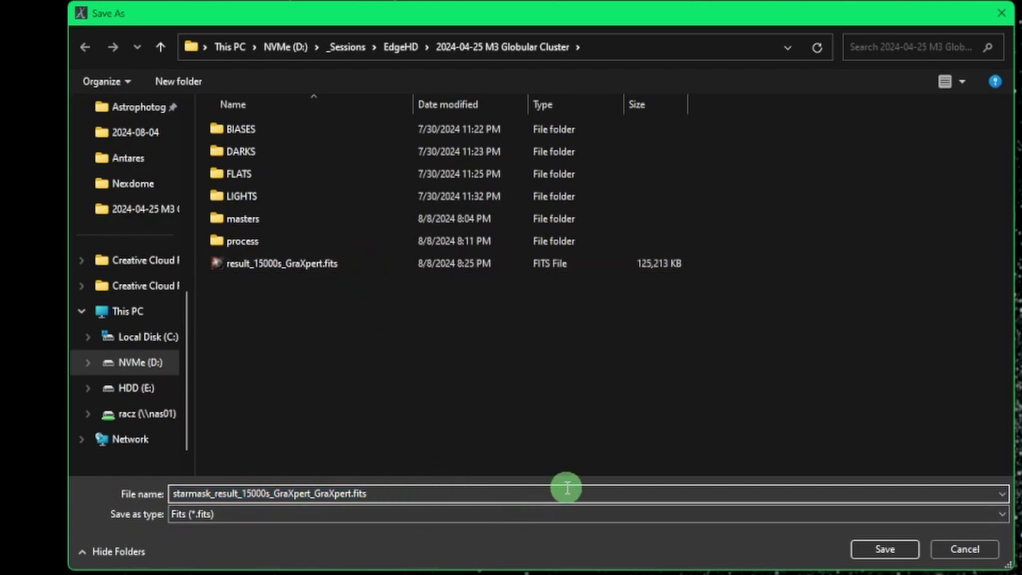
key(Delete)
key(Delete)
key(Delete)
key(Delete)
key(Delete)
key(Return)
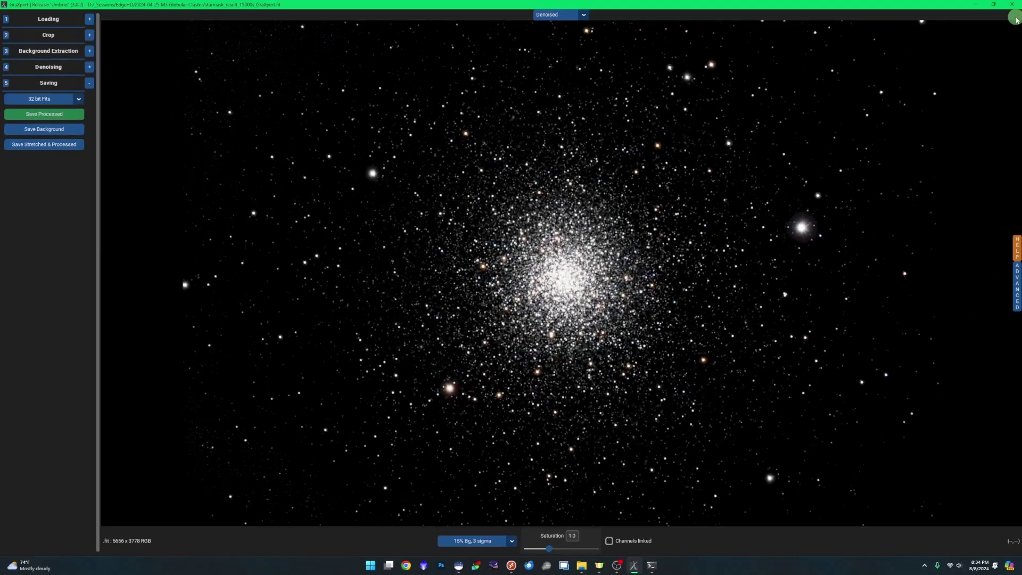
Back in Siril, load starmask_result_15000s_GraXpert_Denoise.fits and switch the display to Linear.
click(1015, 8)
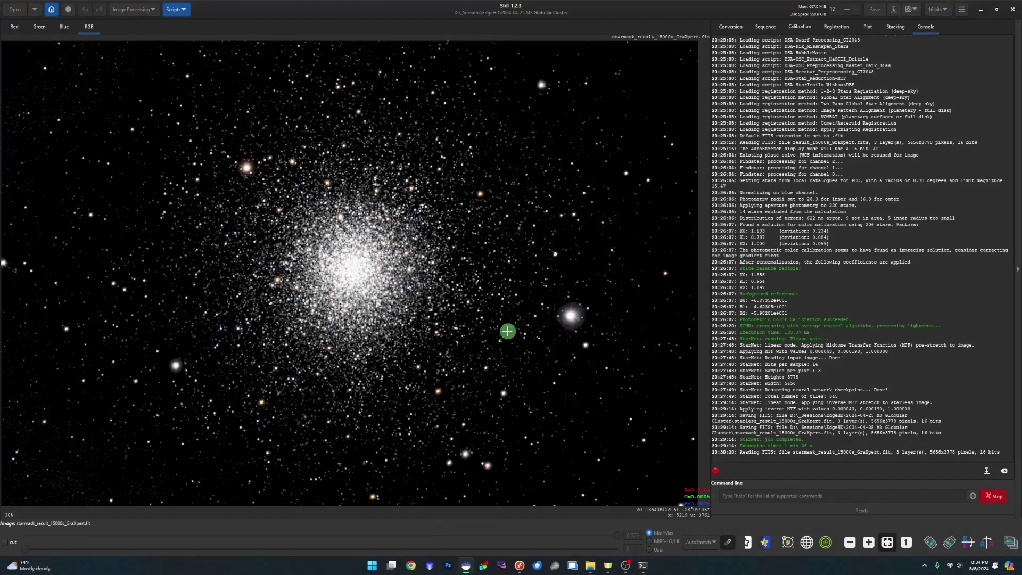
click(26, 15)
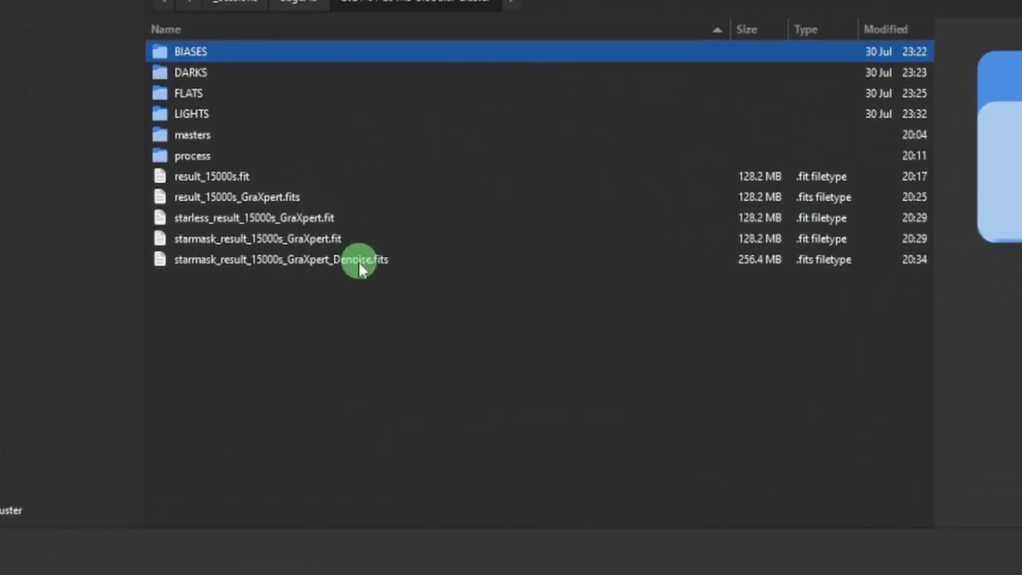
click(359, 261)
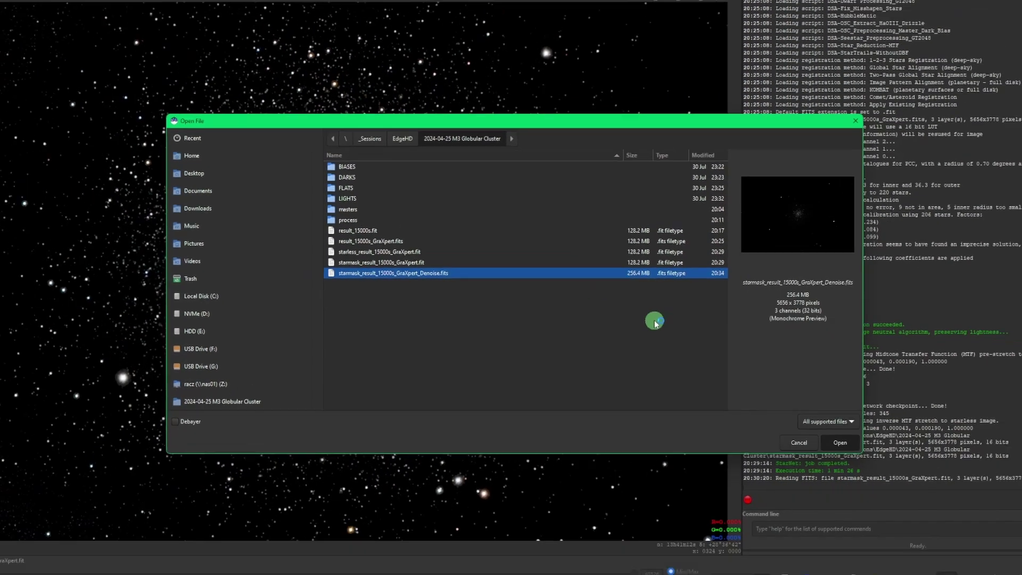
key(Return)
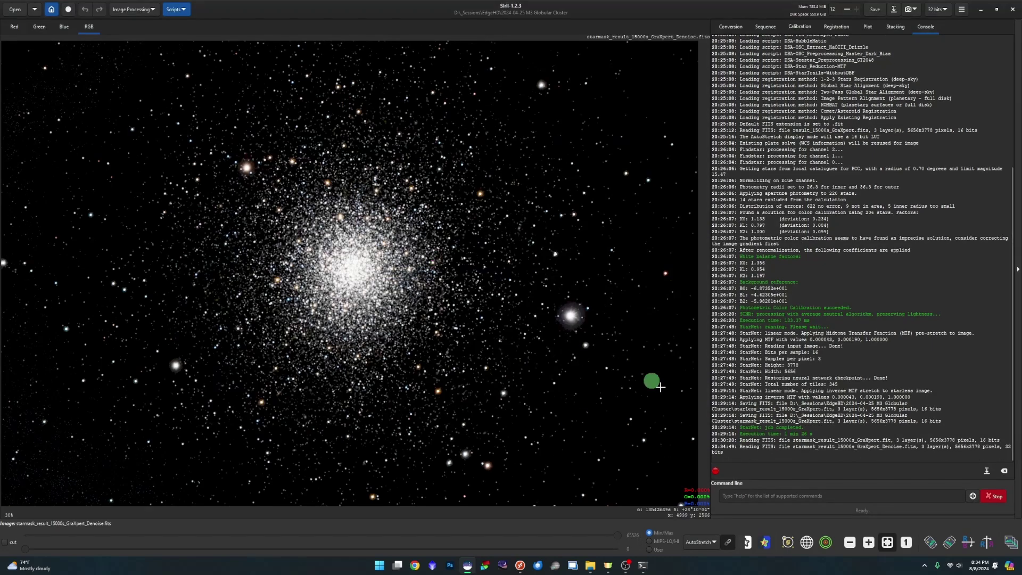
click(699, 541)
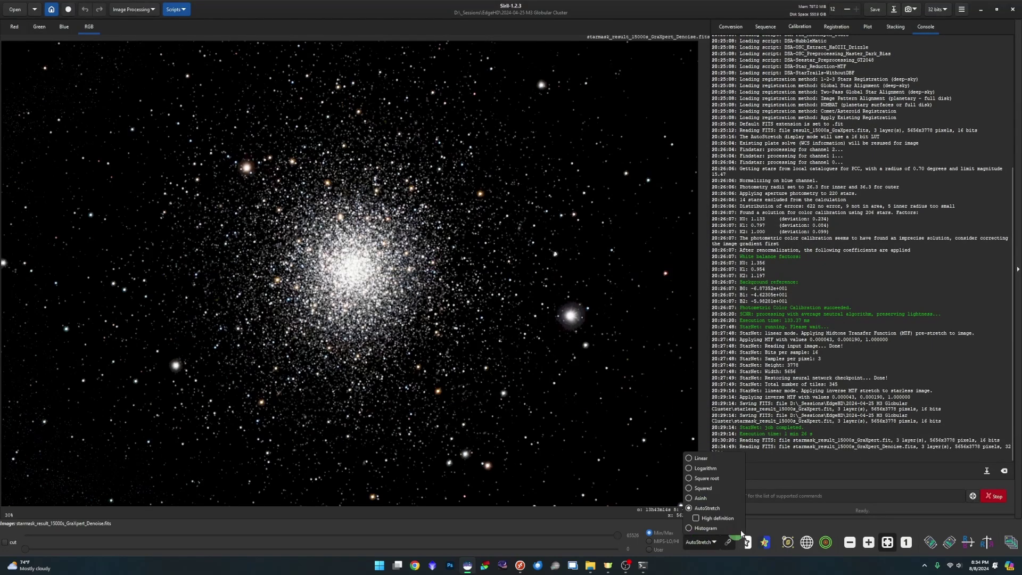
click(702, 459)
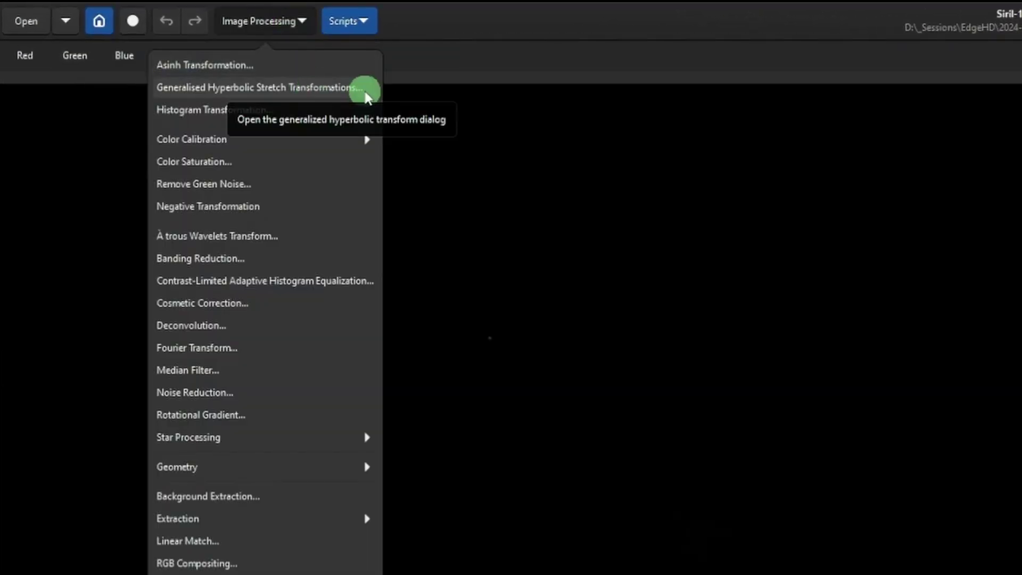
In Generalised Hyperbolic Stretch, set local stretch intensity 14.045 and stretch factor 3.055.
click(366, 91)
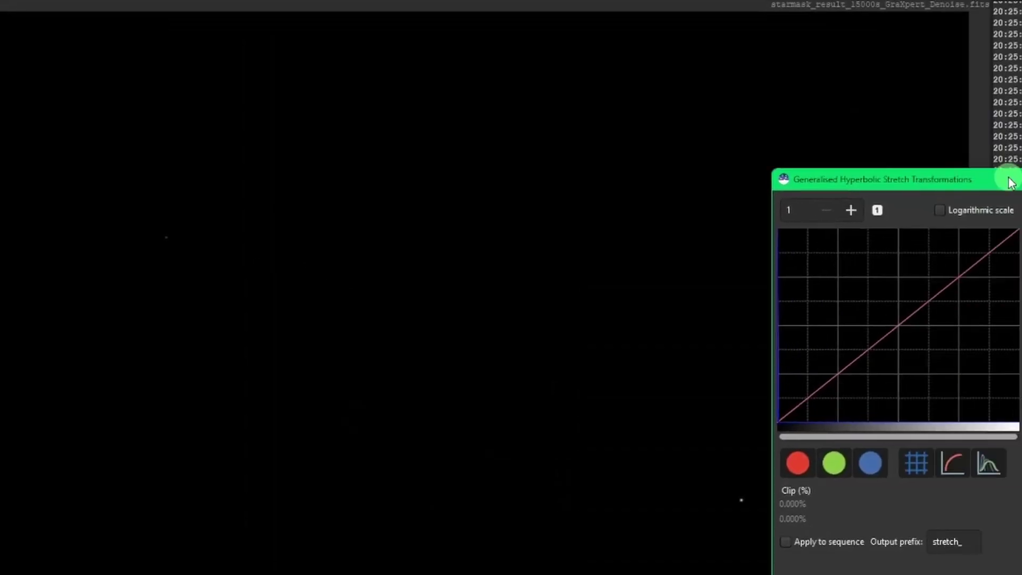
click(1021, 326)
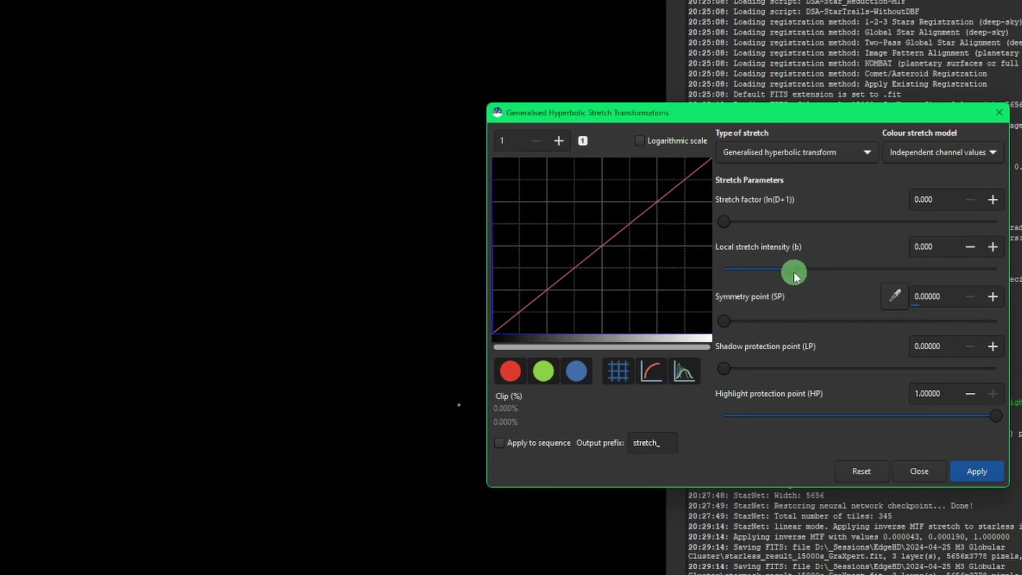
drag(794, 272, 982, 270)
drag(724, 222, 720, 229)
drag(726, 222, 976, 224)
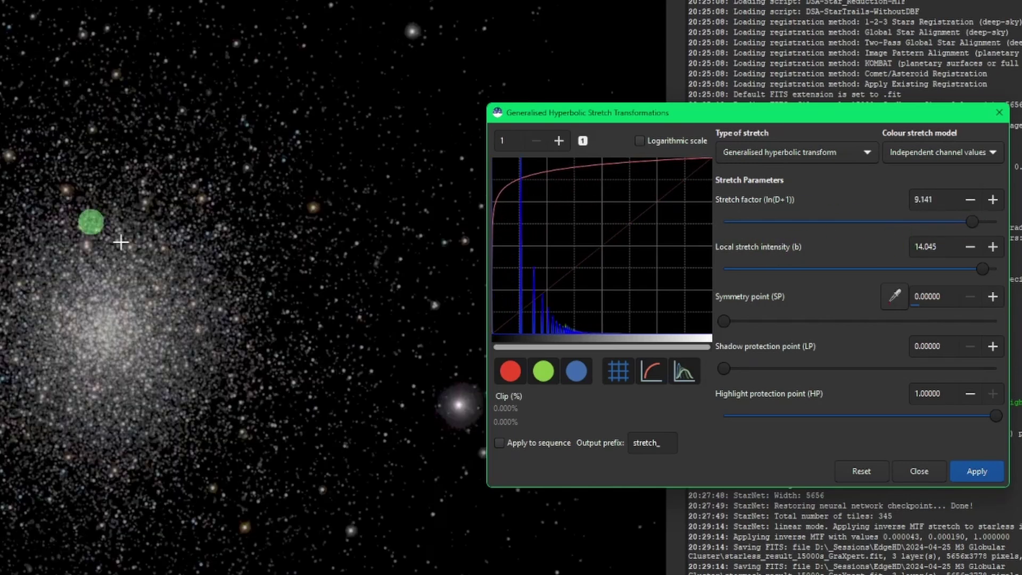
drag(973, 222, 961, 223)
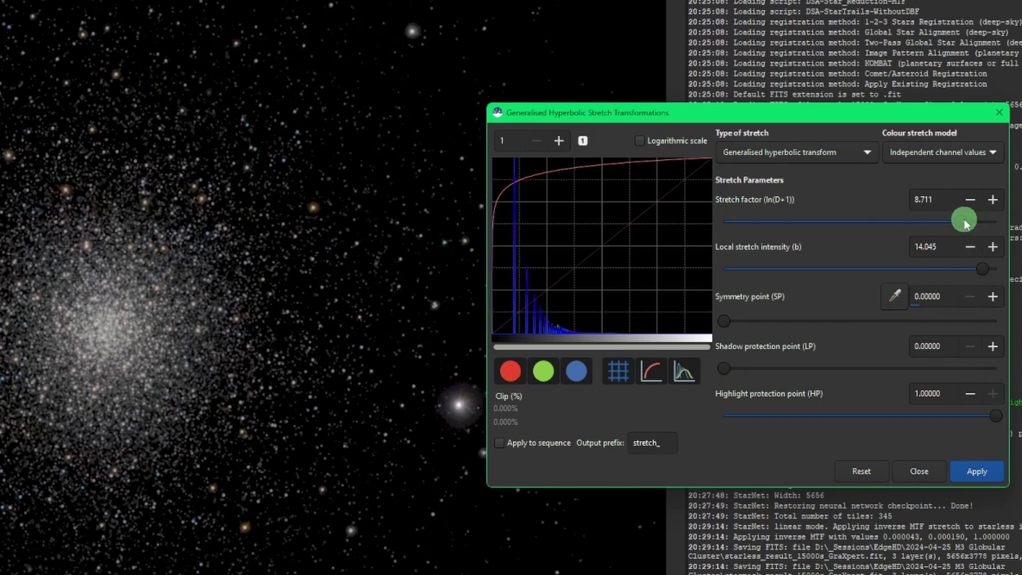
drag(964, 219, 921, 223)
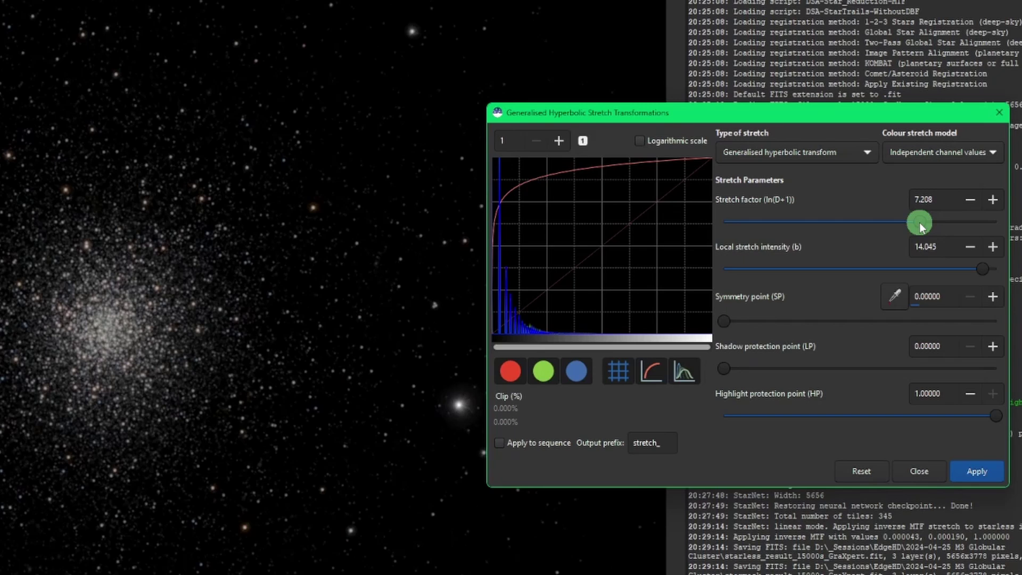
drag(916, 223, 820, 223)
drag(718, 240, 809, 225)
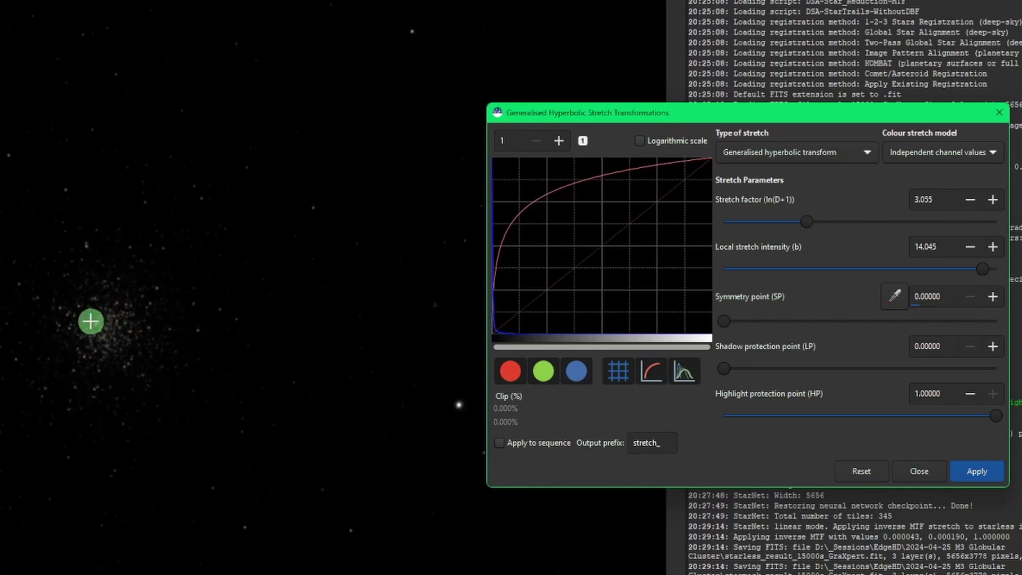
Raise the stretch factor to 6.014 and apply the stretch to the star mask.
scroll(123, 336, up, 2)
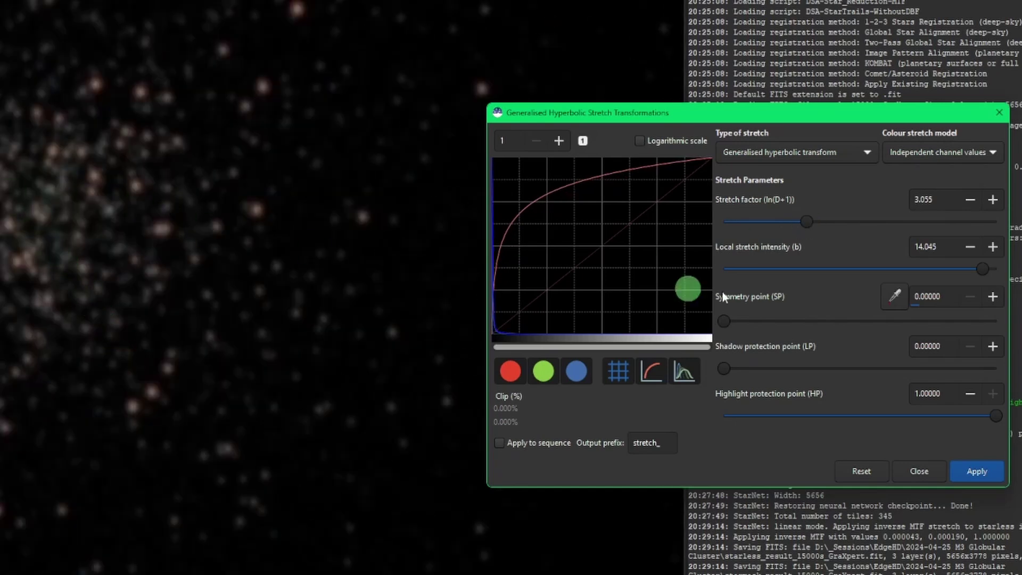
drag(811, 224, 948, 225)
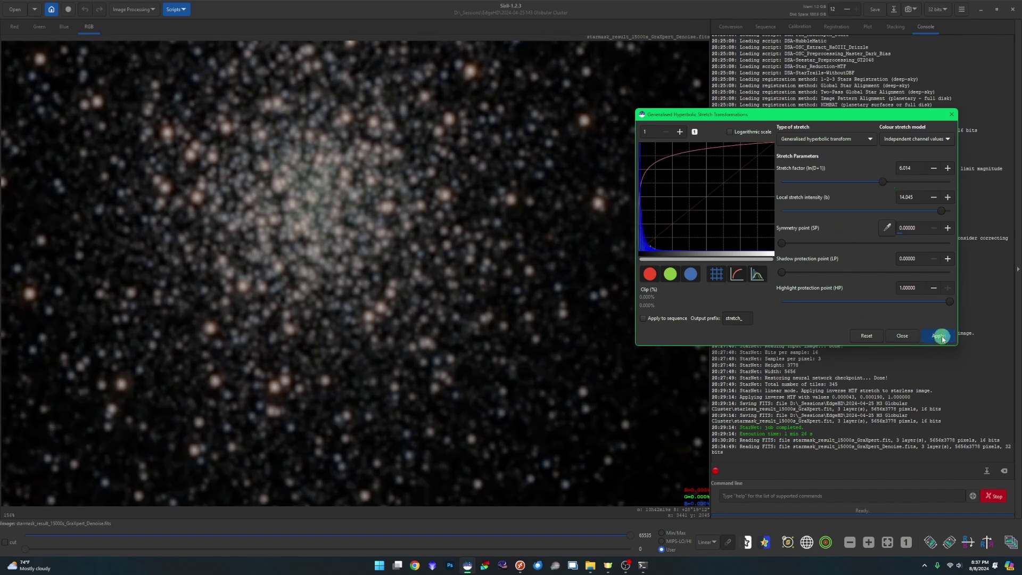
Apply a gentle hyperbolic stretch at a stretch factor of about 0.215.
click(888, 542)
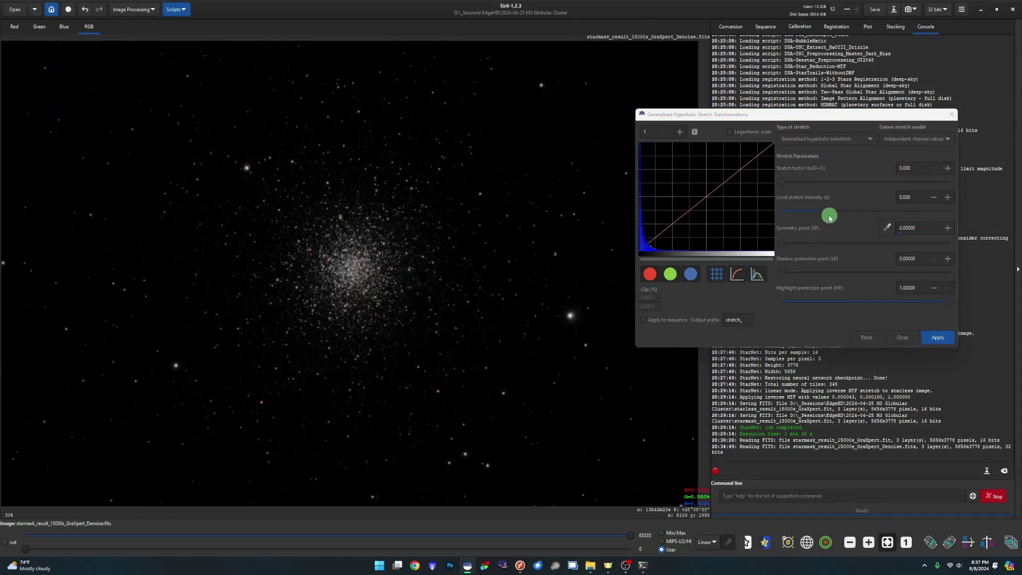
drag(825, 213, 903, 211)
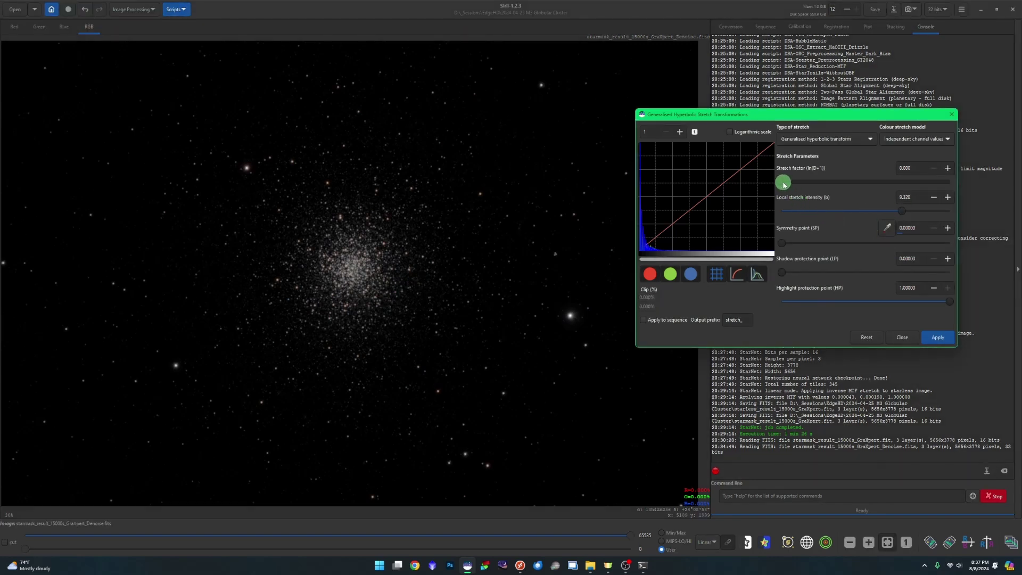
drag(784, 184, 787, 185)
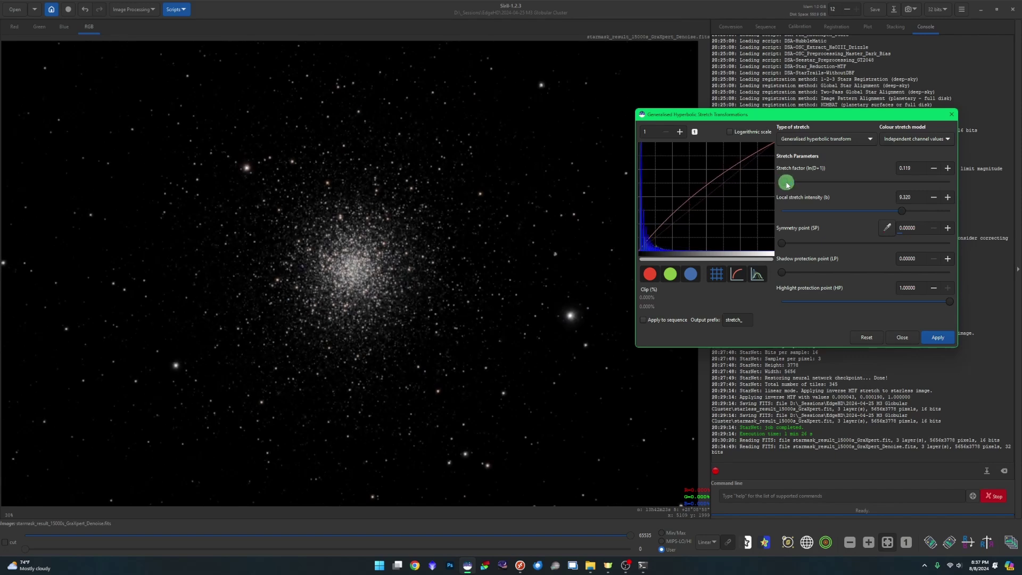
click(929, 335)
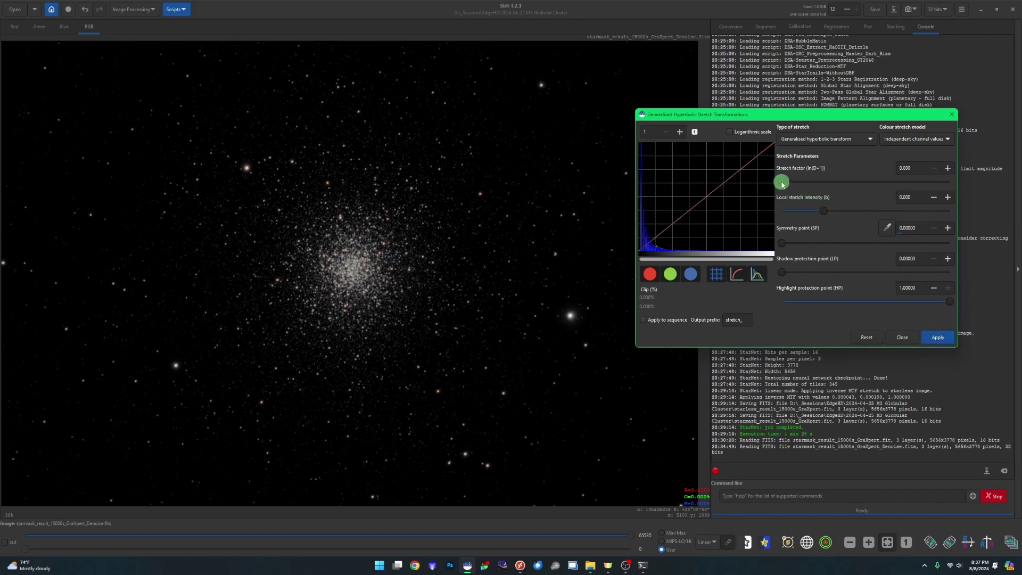
Apply further gentle stretches, ending with one at stretch factor 0.167.
drag(782, 184, 786, 184)
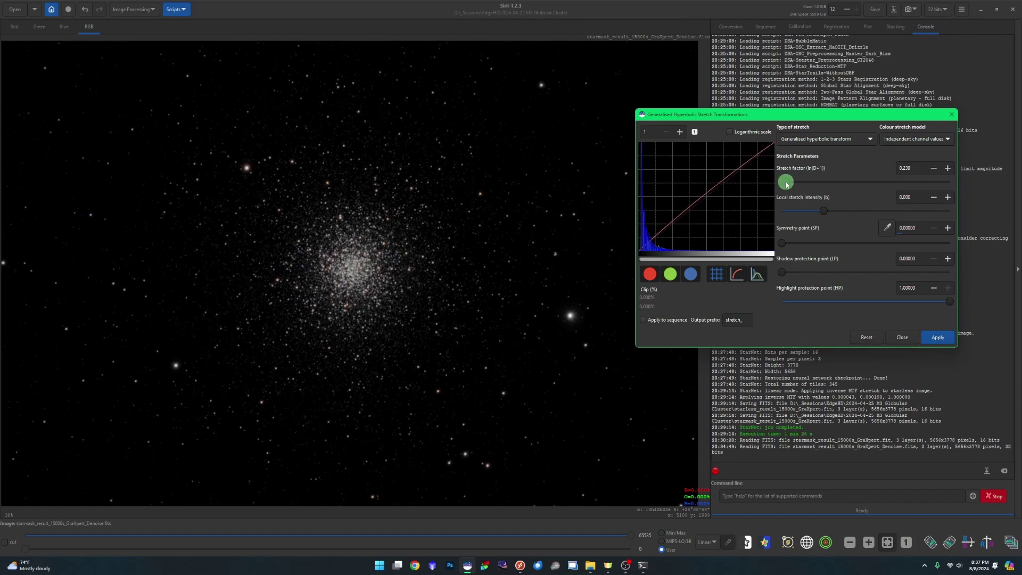
scroll(287, 267, up, 4)
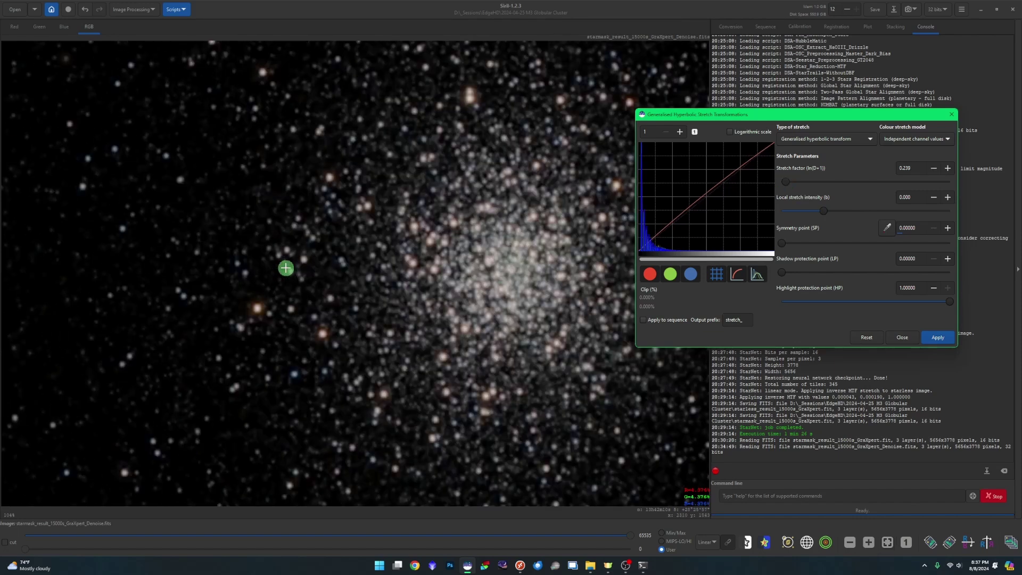
scroll(484, 297, down, 3)
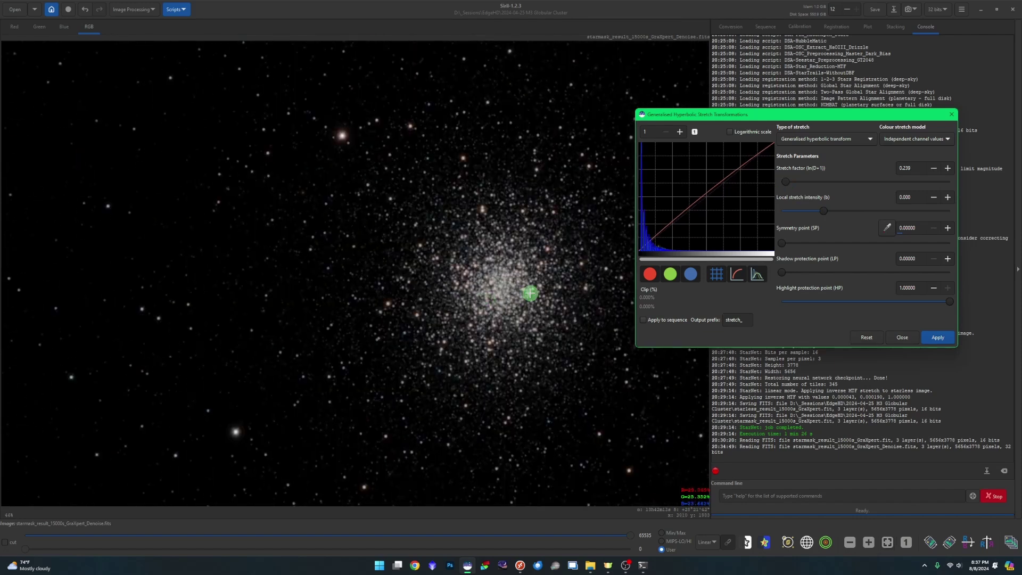
scroll(532, 293, down, 3)
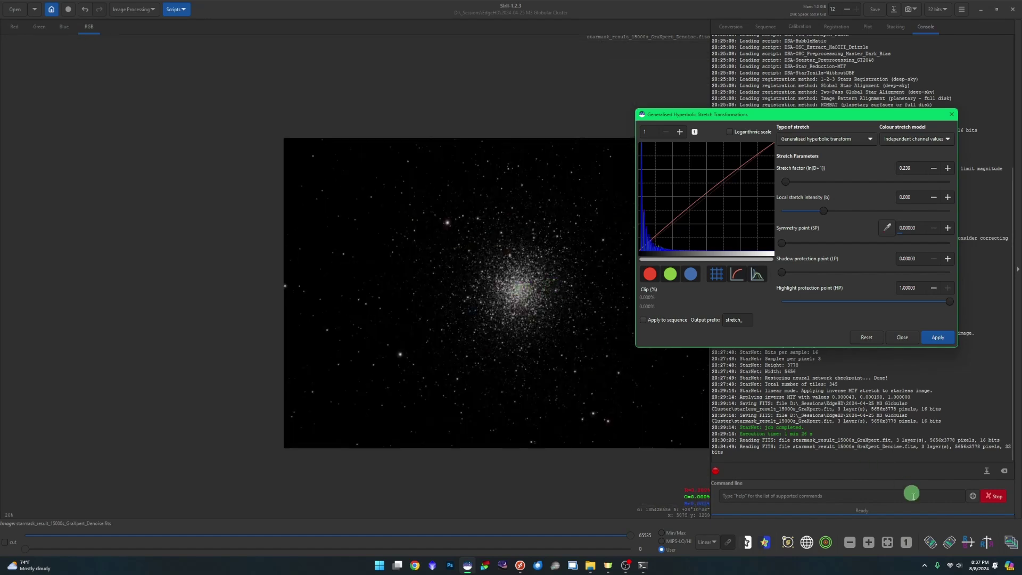
click(890, 545)
click(938, 337)
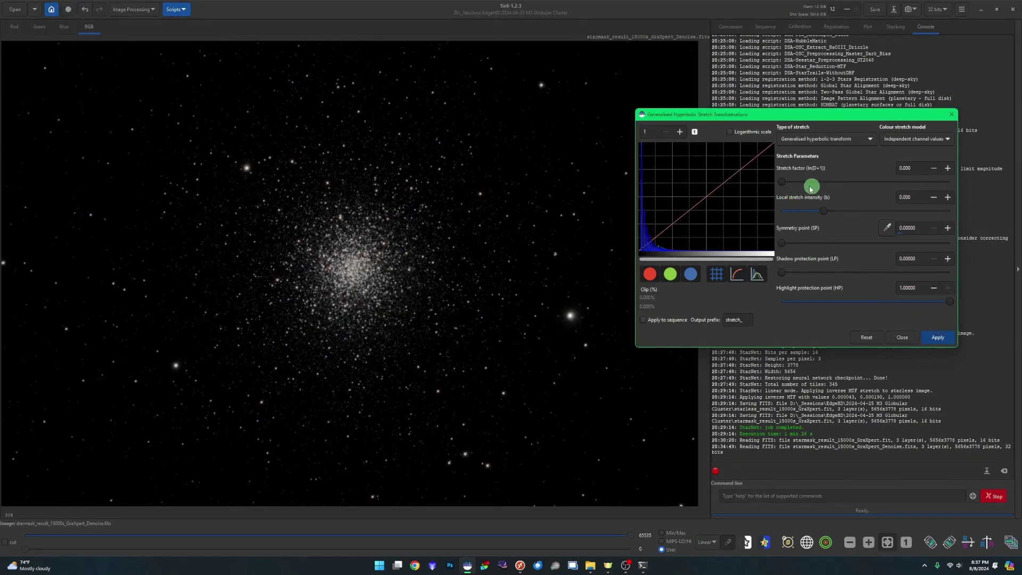
drag(784, 184, 787, 186)
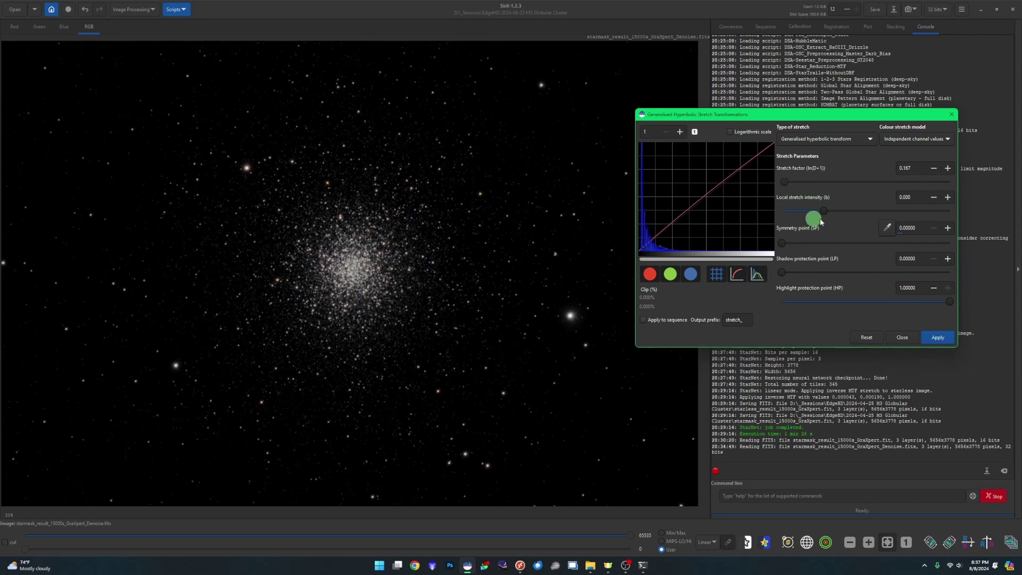
click(939, 338)
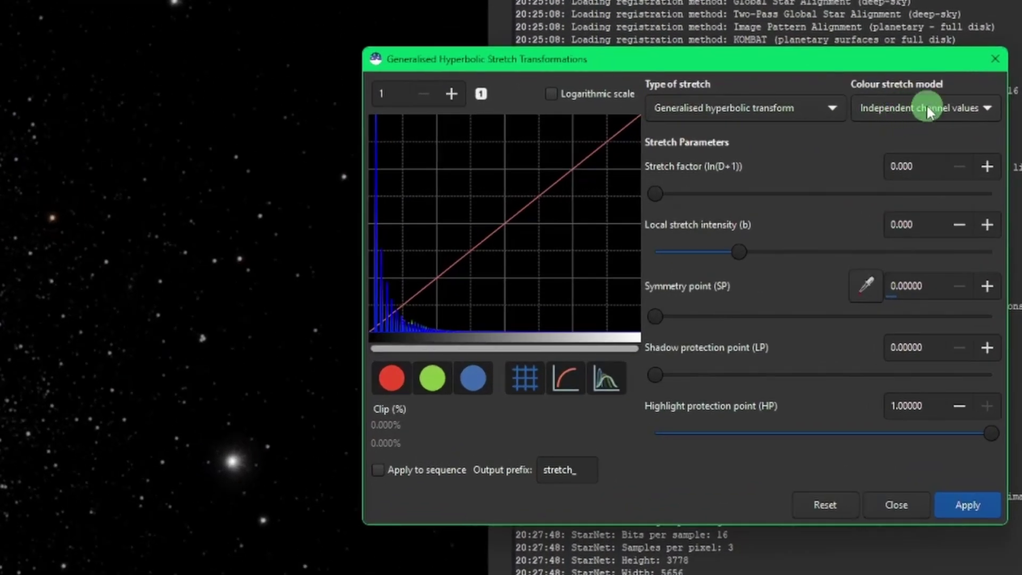
Apply a Saturation stretch at factor 0.334, then close the stretch window.
click(928, 109)
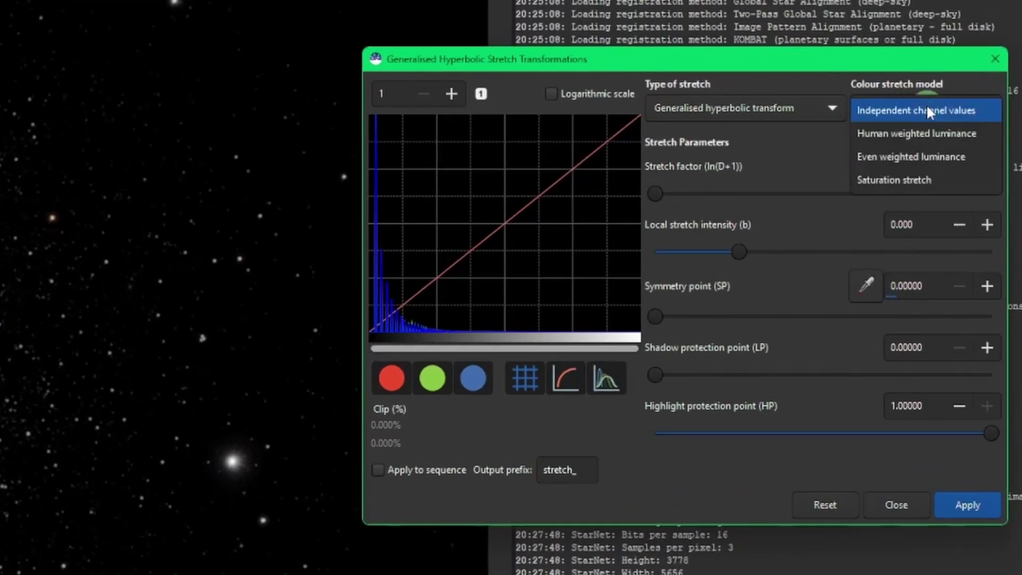
click(955, 173)
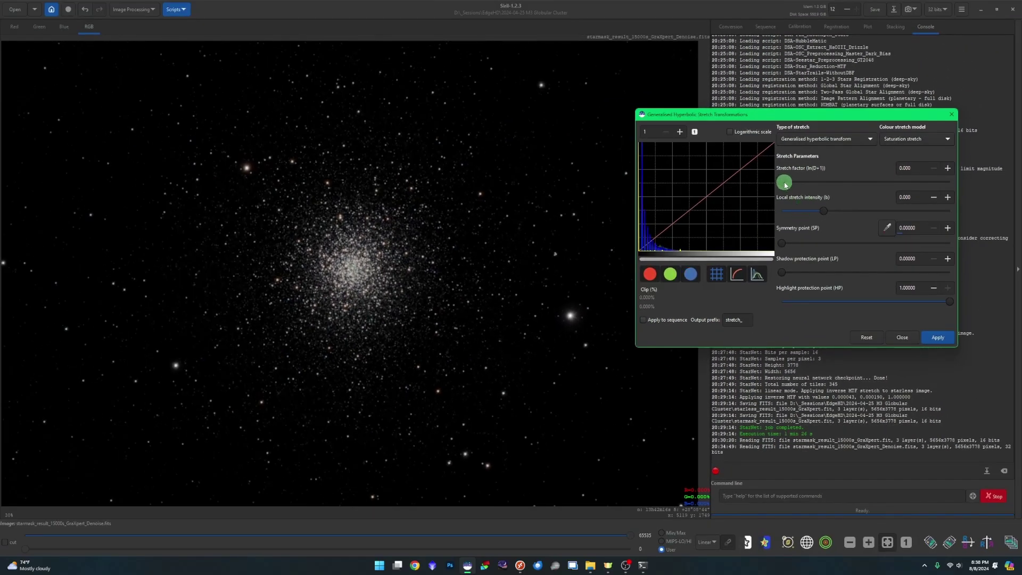
drag(785, 183, 829, 183)
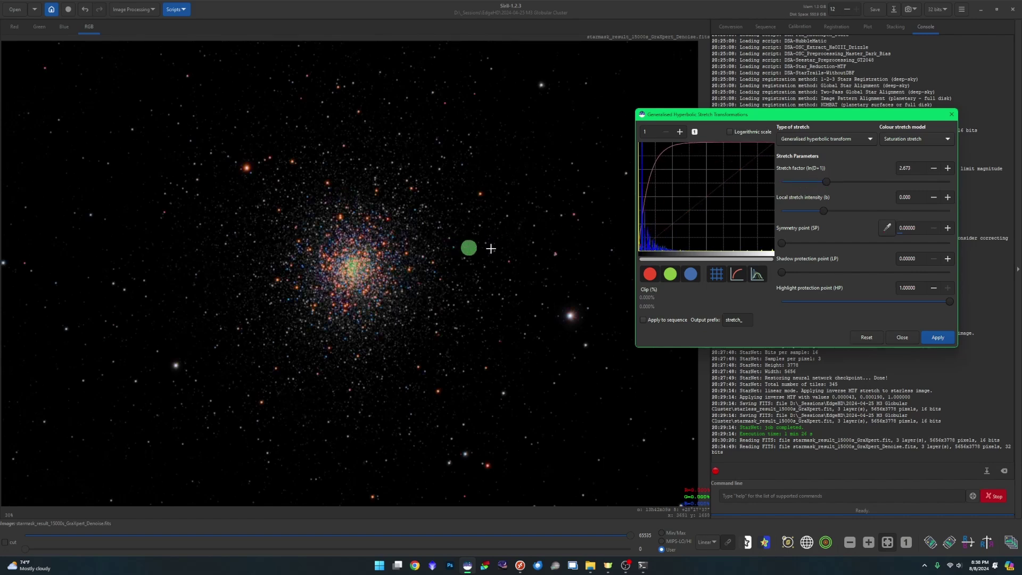
drag(828, 183, 790, 186)
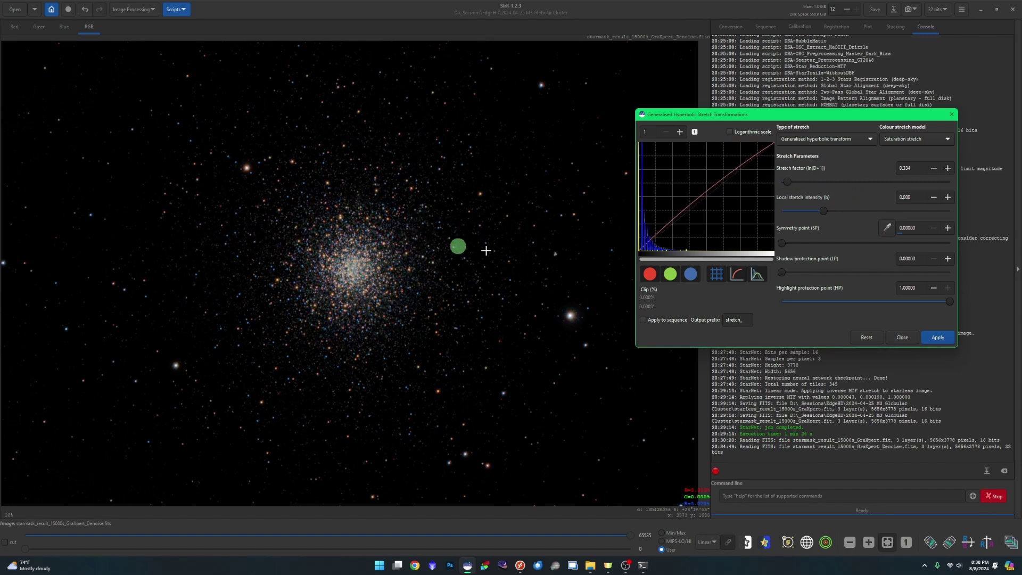
click(937, 337)
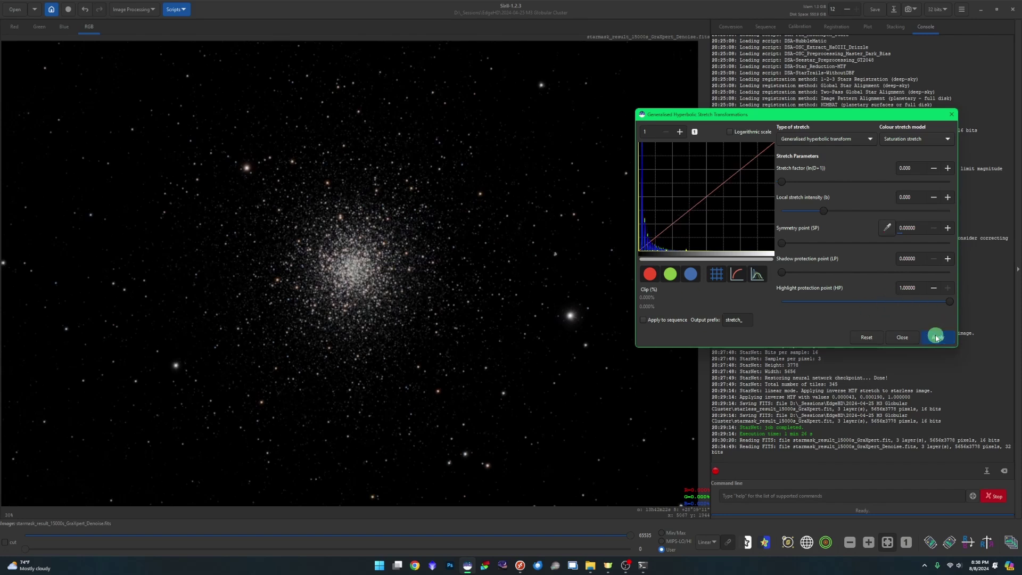
click(903, 337)
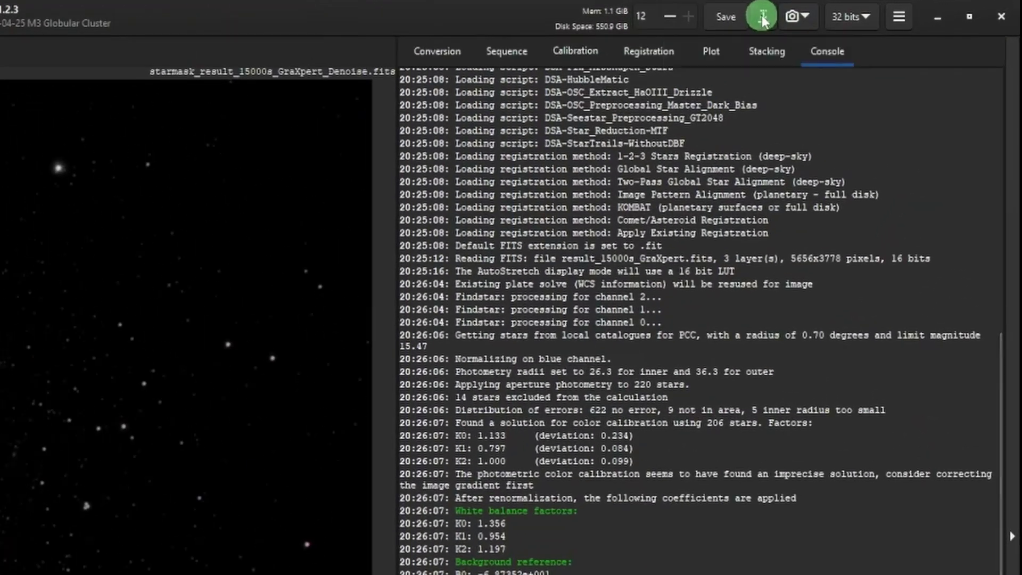
Save the image as 16-bit unsigned TIFF starmask_result_15000s_GraXpert_Denoise.tif.
click(867, 10)
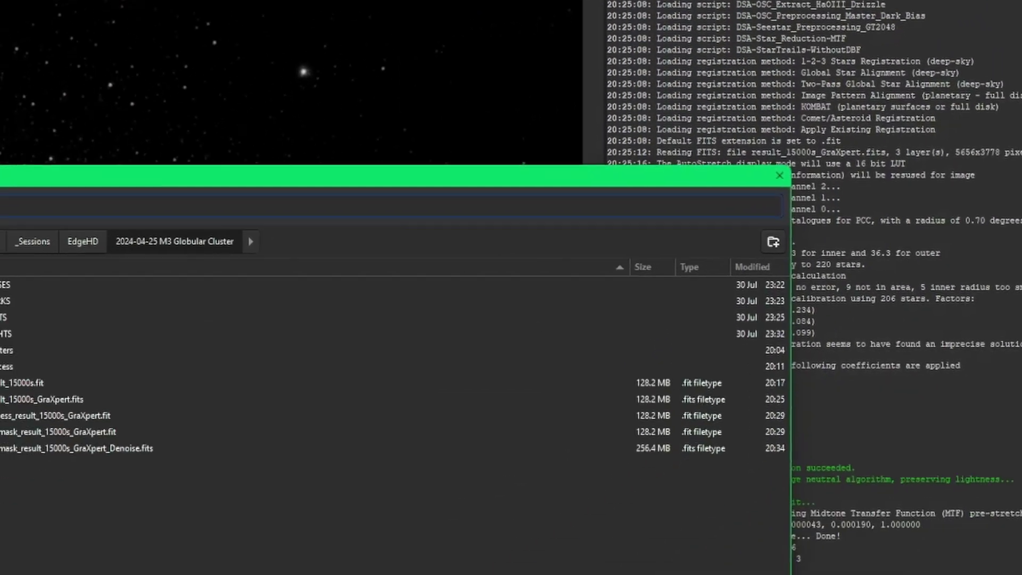
click(900, 471)
click(884, 435)
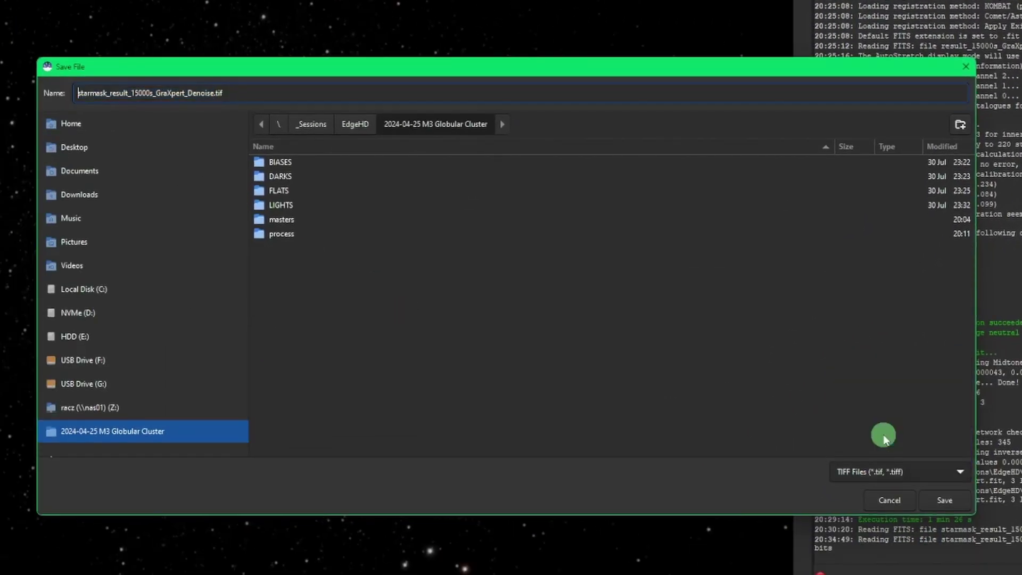
key(Return)
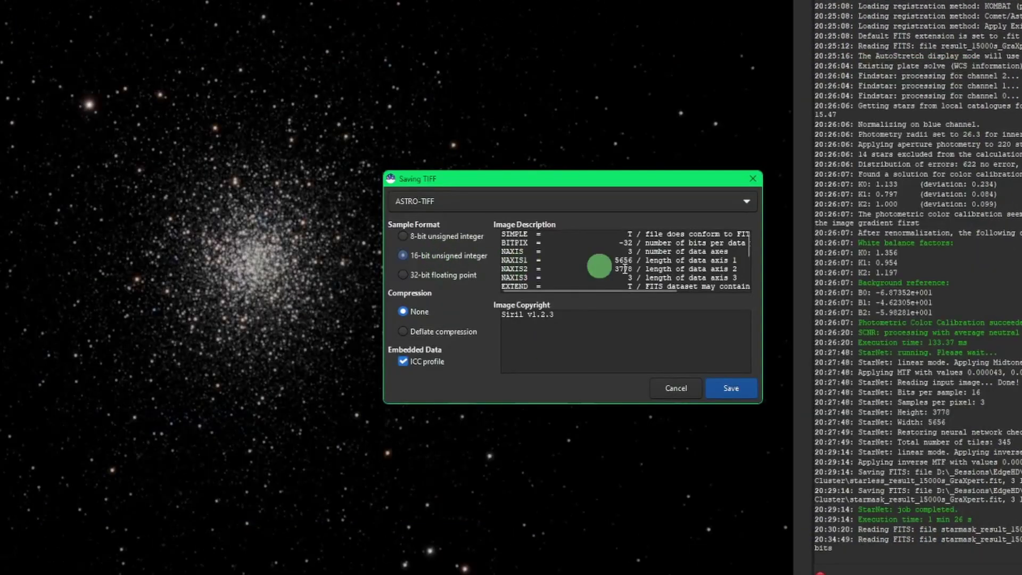
click(733, 389)
key(alt+Tab)
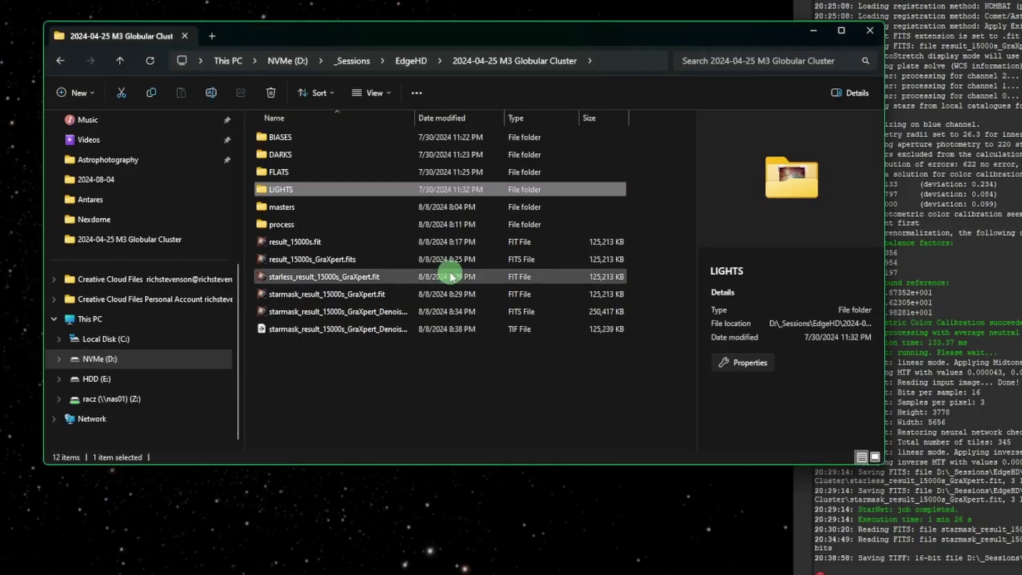
Open the saved TIFF in Photoshop and launch the Camera Raw Filter on it.
double_click(533, 329)
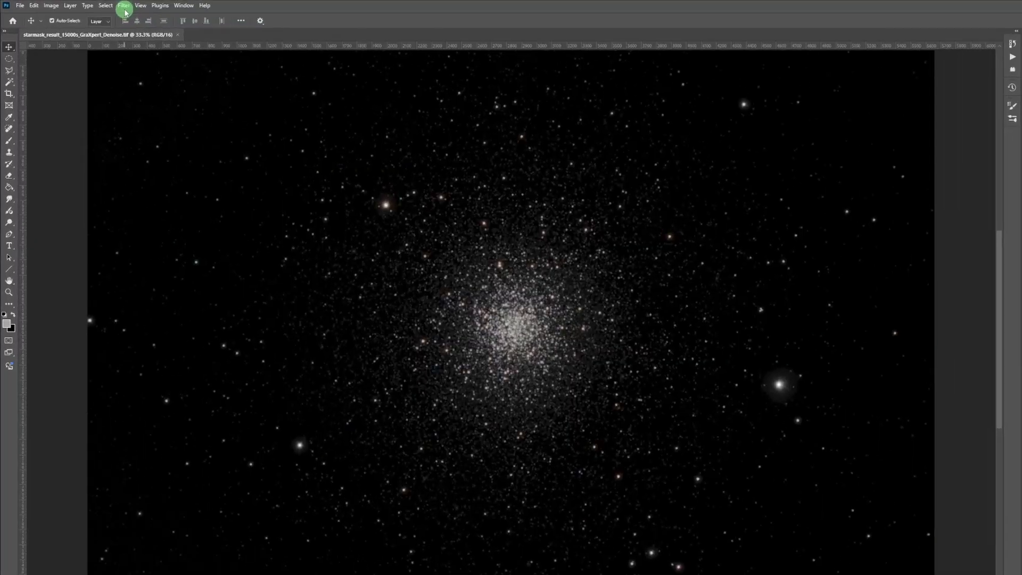
click(114, 7)
click(176, 74)
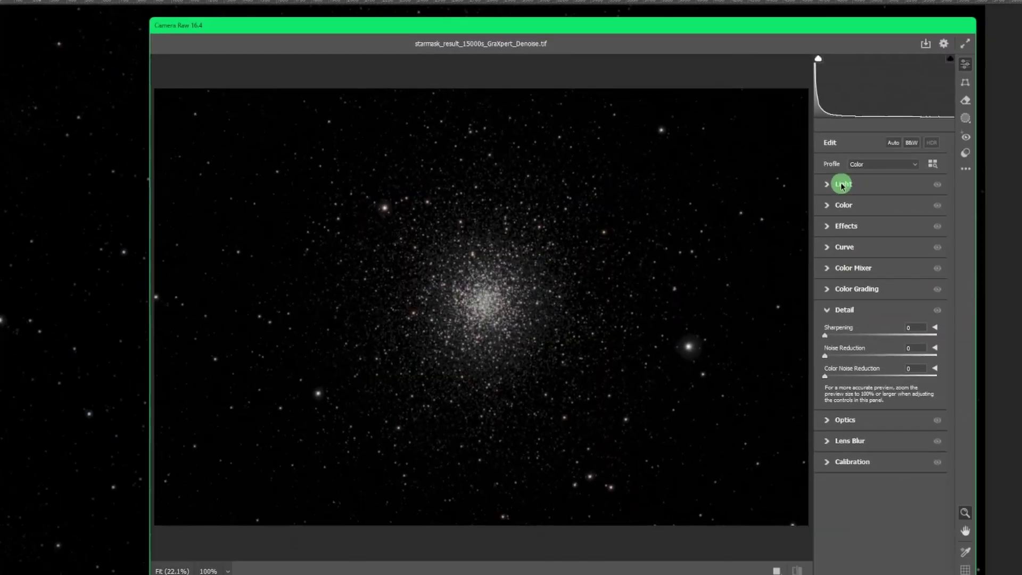
Set Light to Contrast +14, Highlights +10, Shadows -35, Whites +26, Blacks +14.
click(820, 168)
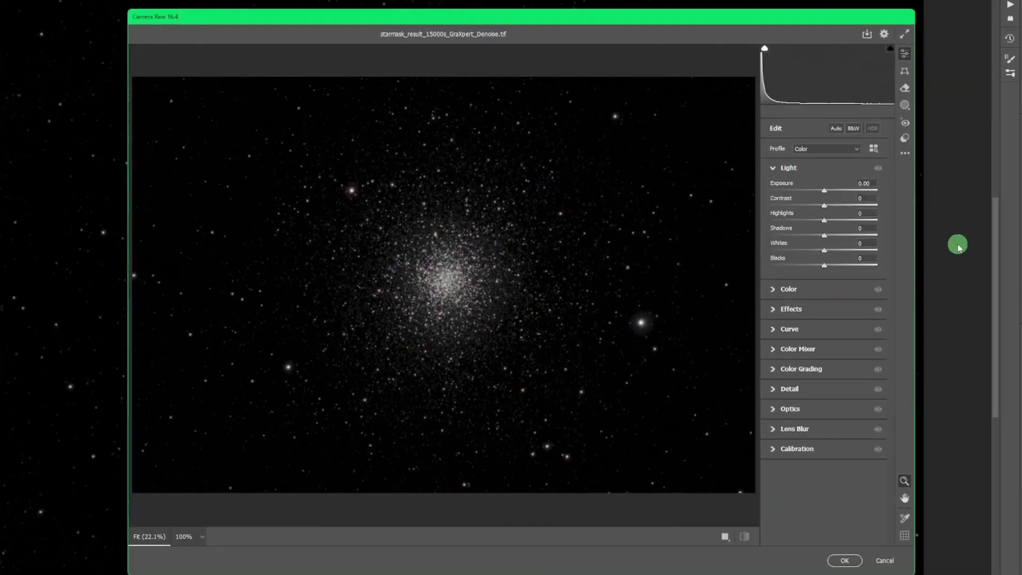
drag(826, 208, 826, 253)
double_click(828, 208)
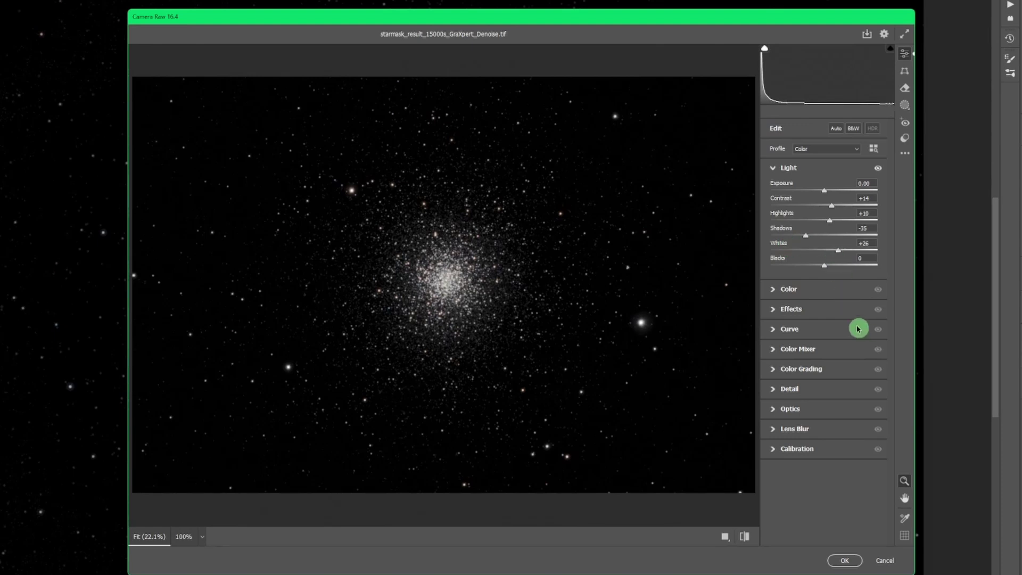
mouse_move(835, 264)
mouse_down()
mouse_move(852, 264)
mouse_move(776, 267)
mouse_move(832, 270)
mouse_up()
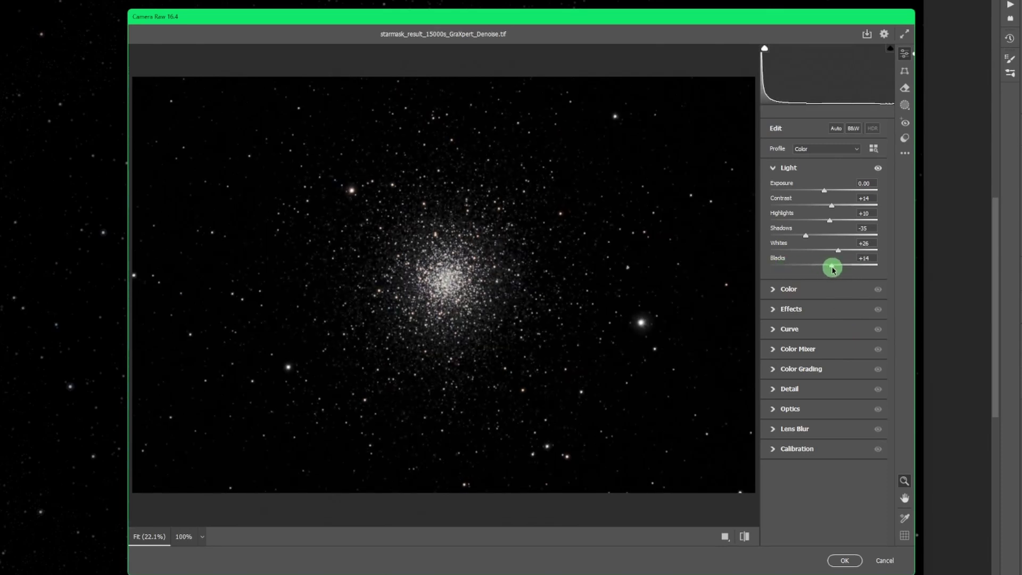
click(820, 288)
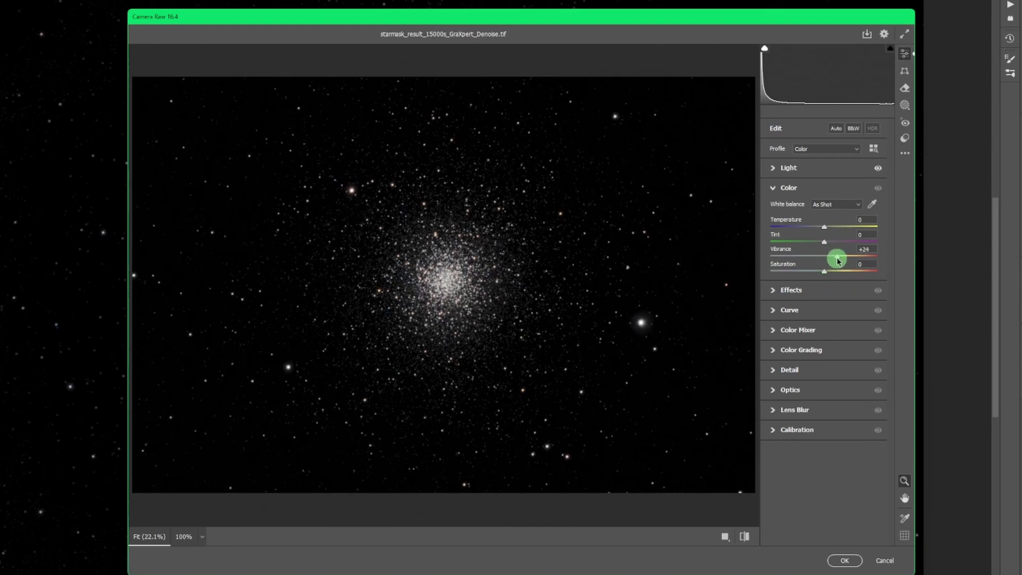
Set Vibrance to +24 and Dehaze to +7, and add a small Clarity boost.
drag(841, 259, 833, 257)
click(838, 291)
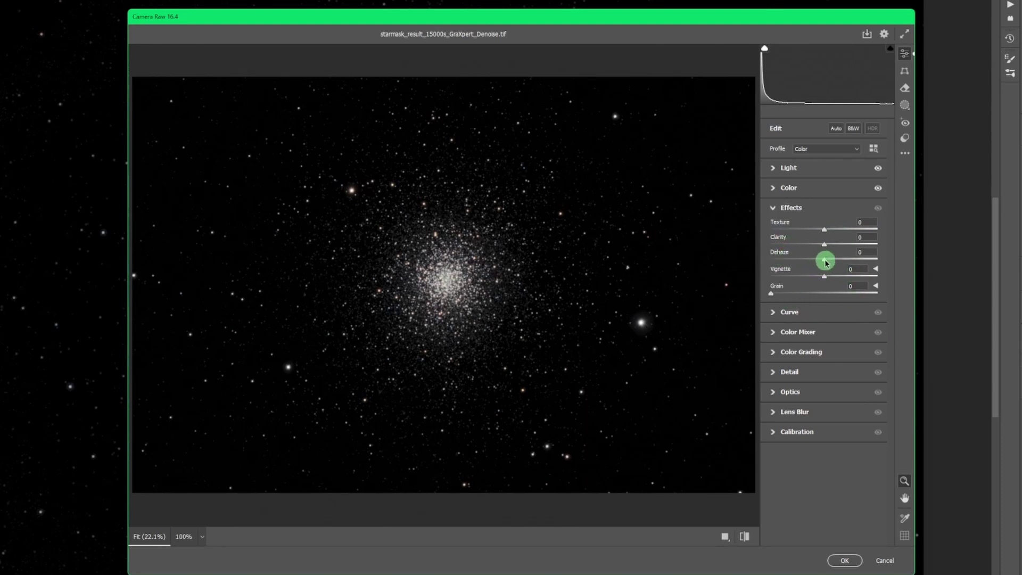
drag(826, 262, 763, 262)
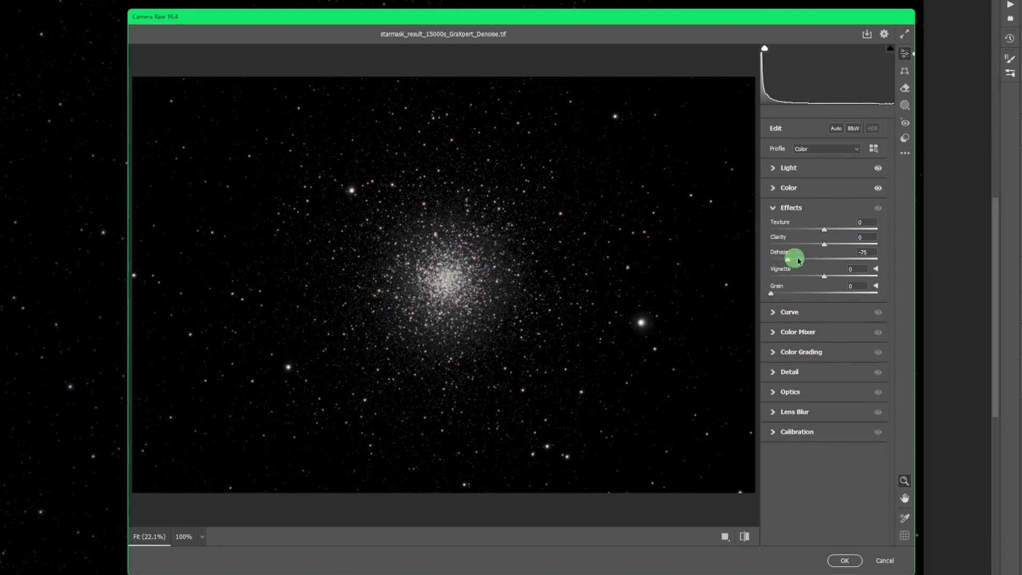
mouse_move(810, 260)
mouse_down()
mouse_move(919, 260)
mouse_move(797, 263)
mouse_move(823, 264)
mouse_up()
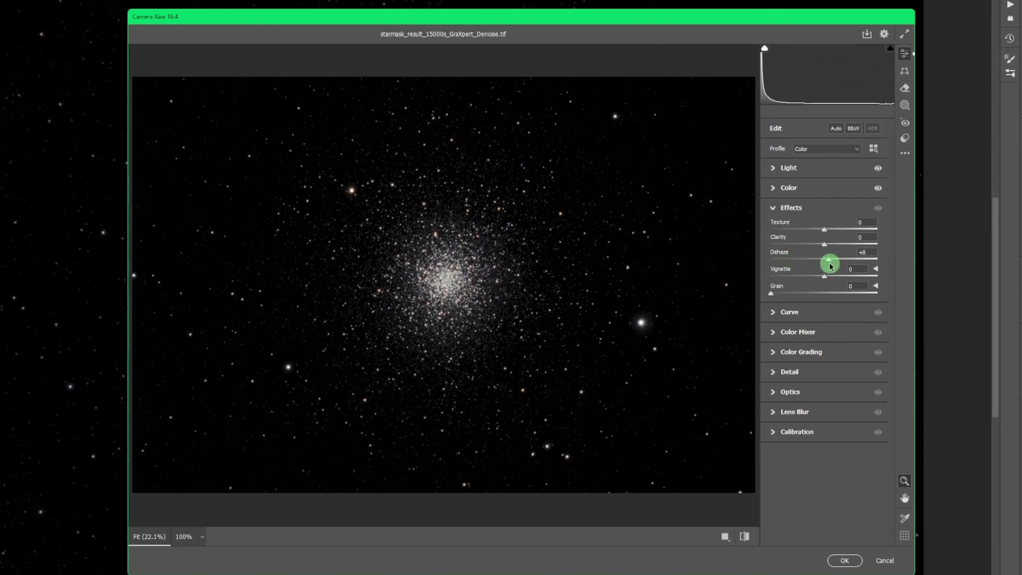
drag(832, 266, 826, 248)
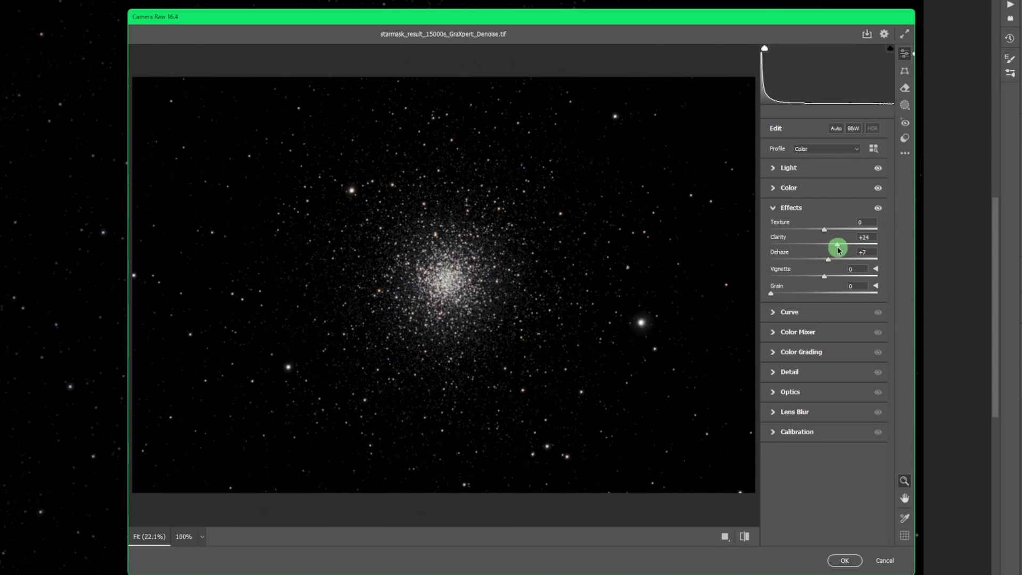
mouse_move(835, 249)
mouse_down()
mouse_move(788, 252)
mouse_move(896, 251)
mouse_move(833, 253)
mouse_up()
click(849, 560)
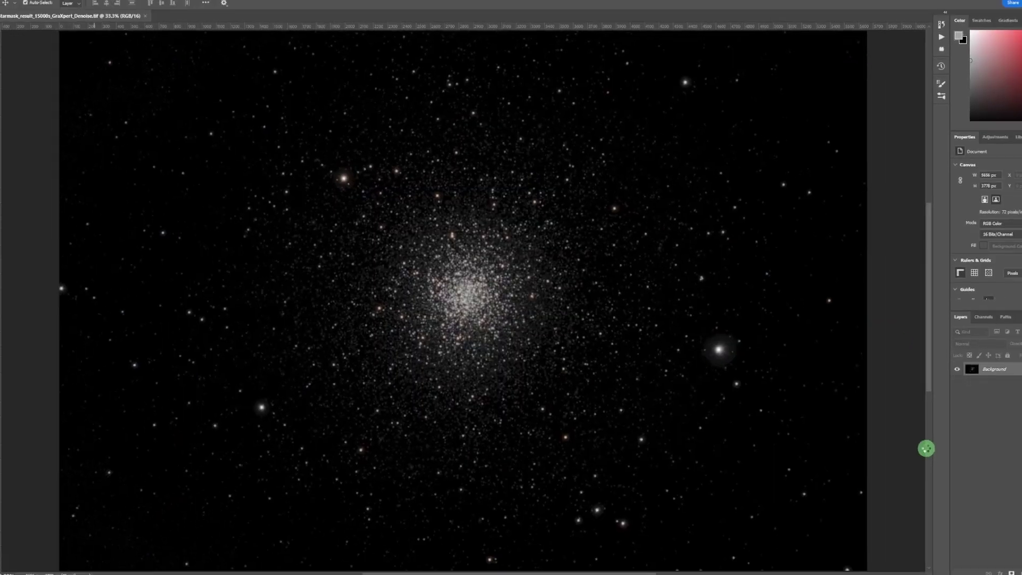